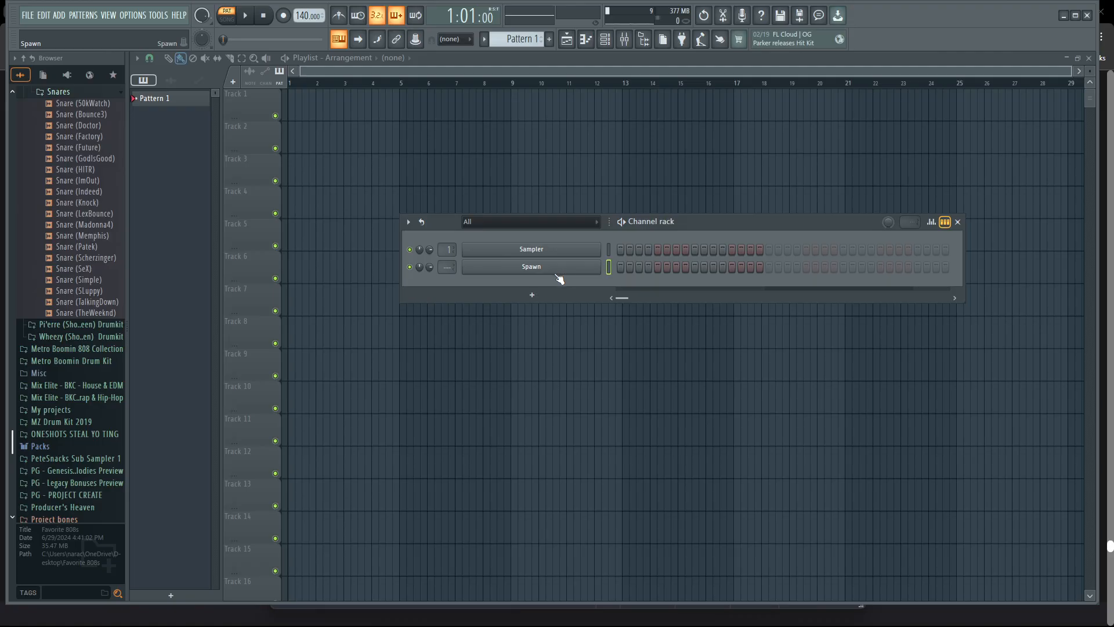
# Open the Spawn plugin from the channel rack and change the mood tag in its sound generator to Dark
pyautogui.click(564, 269)
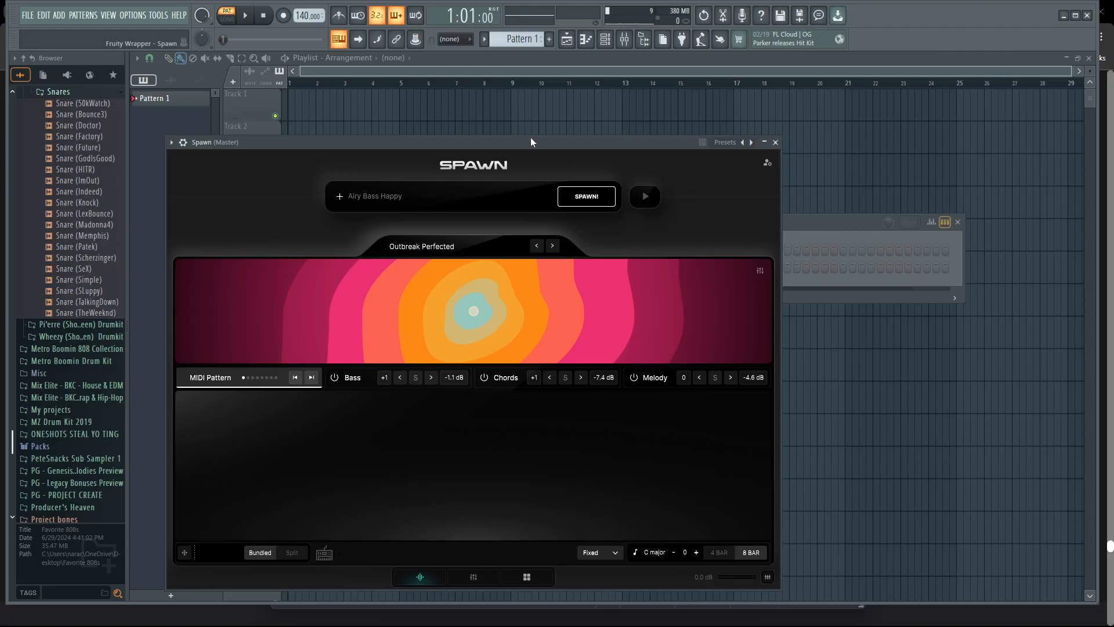
pyautogui.moveTo(531, 137); pyautogui.dragTo(575, 129)
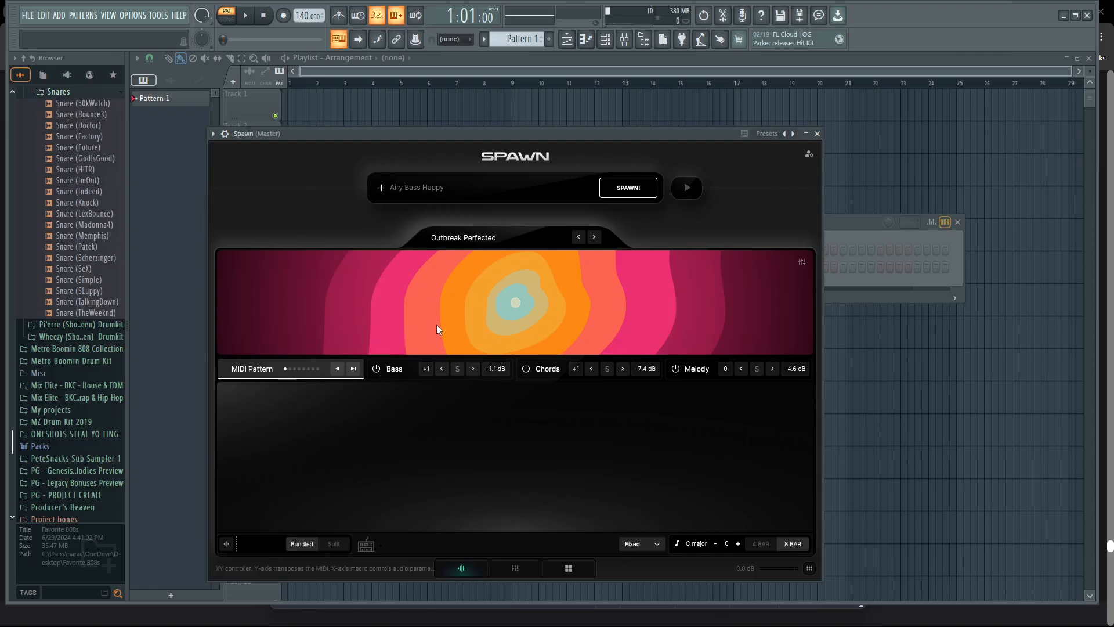
pyautogui.click(447, 184)
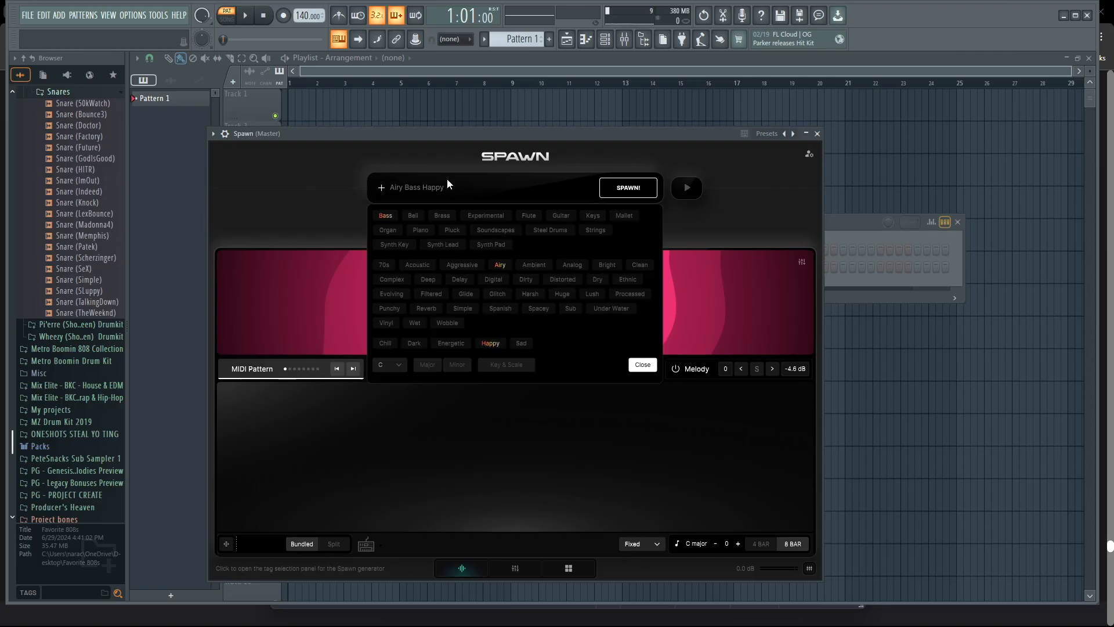
pyautogui.click(420, 347)
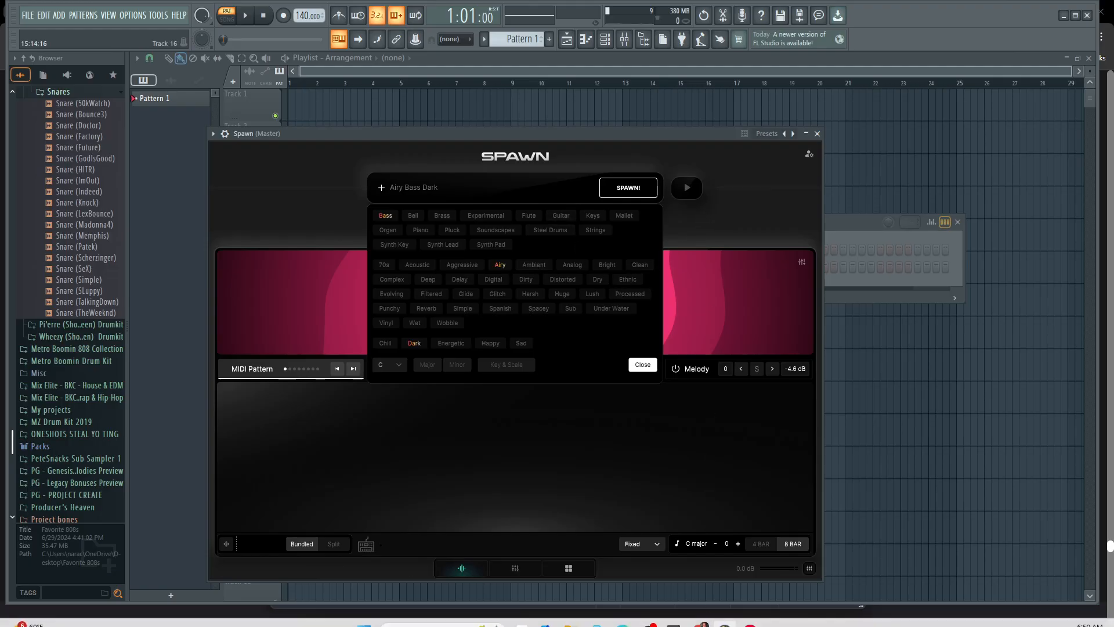
# Switch to Chrome and examine the contents and price of the MIDI Wizard 2.0 special deal
pyautogui.click(699, 613)
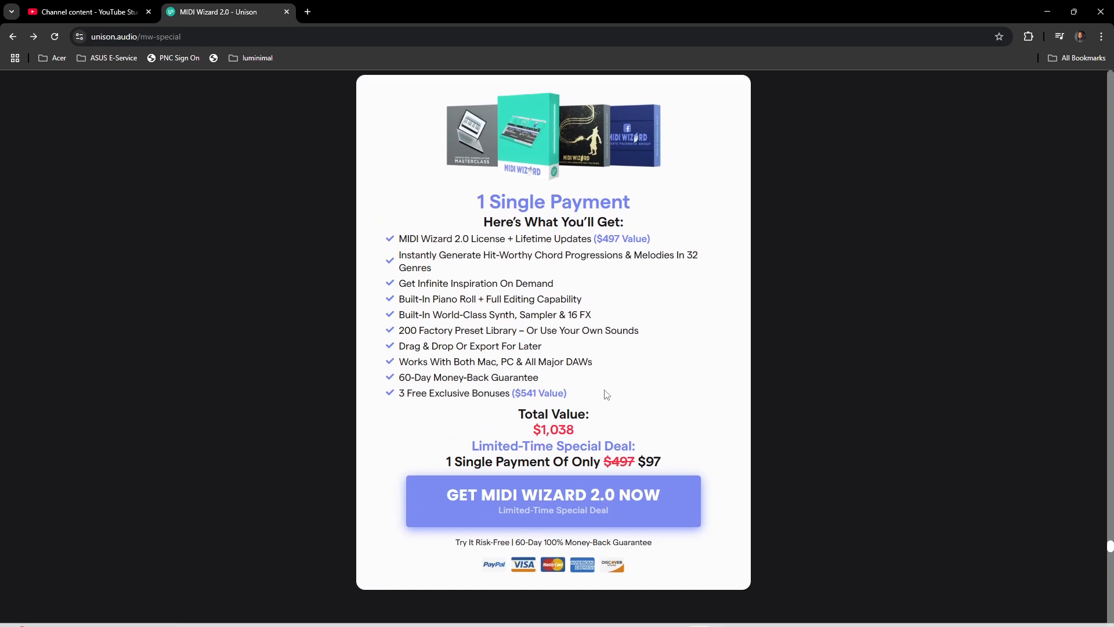
pyautogui.scroll(9, 603, 391)
pyautogui.scroll(-6, 604, 392)
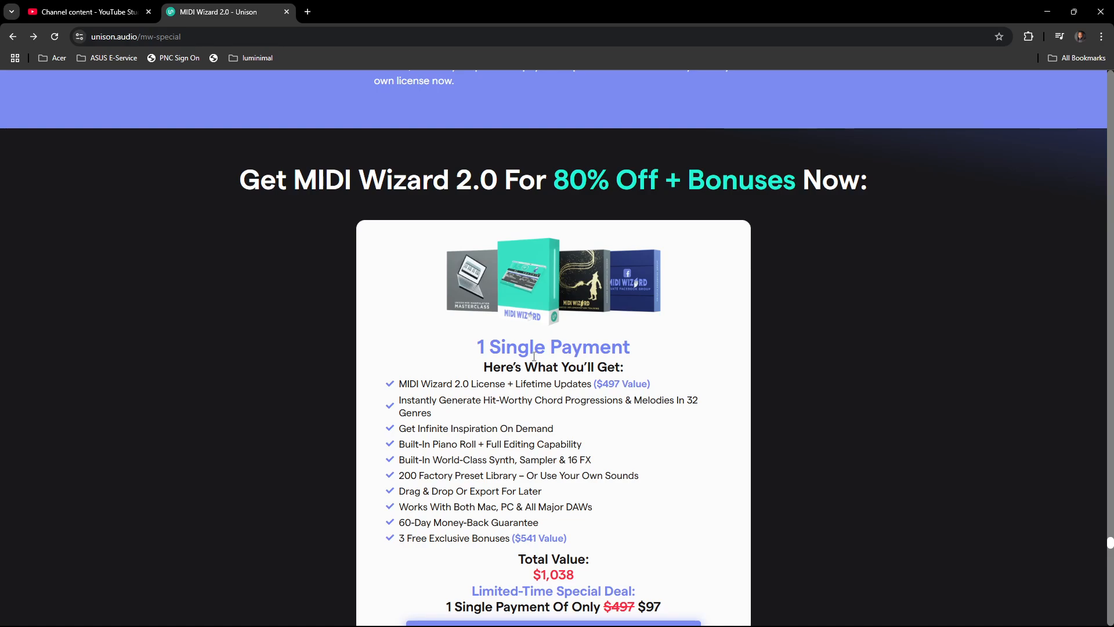
pyautogui.moveTo(574, 12); pyautogui.dragTo(473, 49)
pyautogui.click(741, 186)
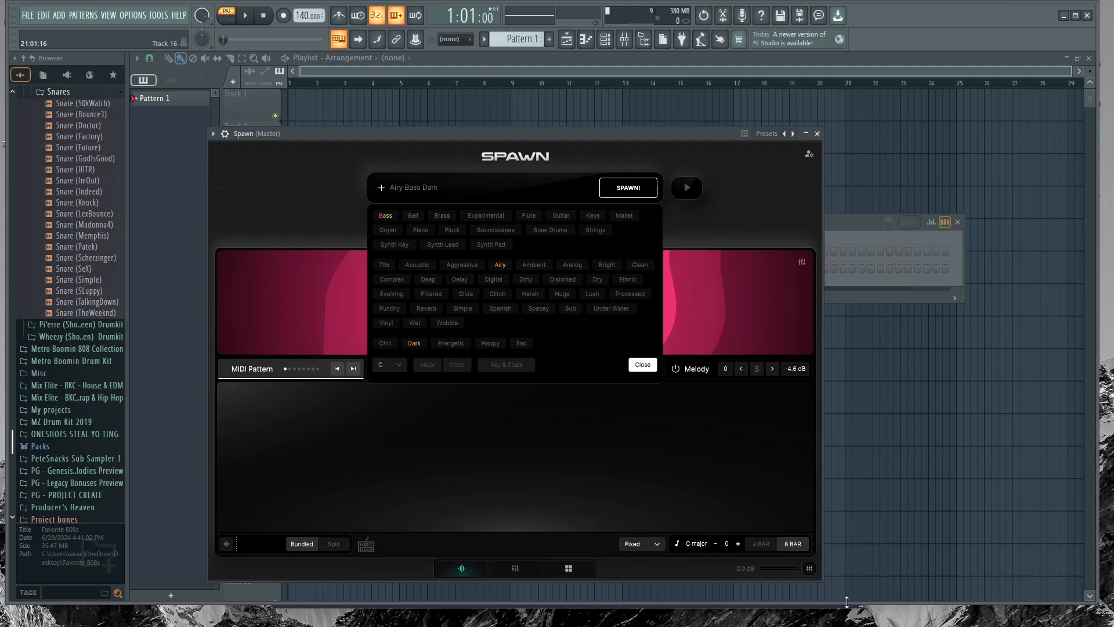
# Return to Chrome and look over the bonus and cost sections of the MIDI Wizard 2.0 page
pyautogui.click(702, 605)
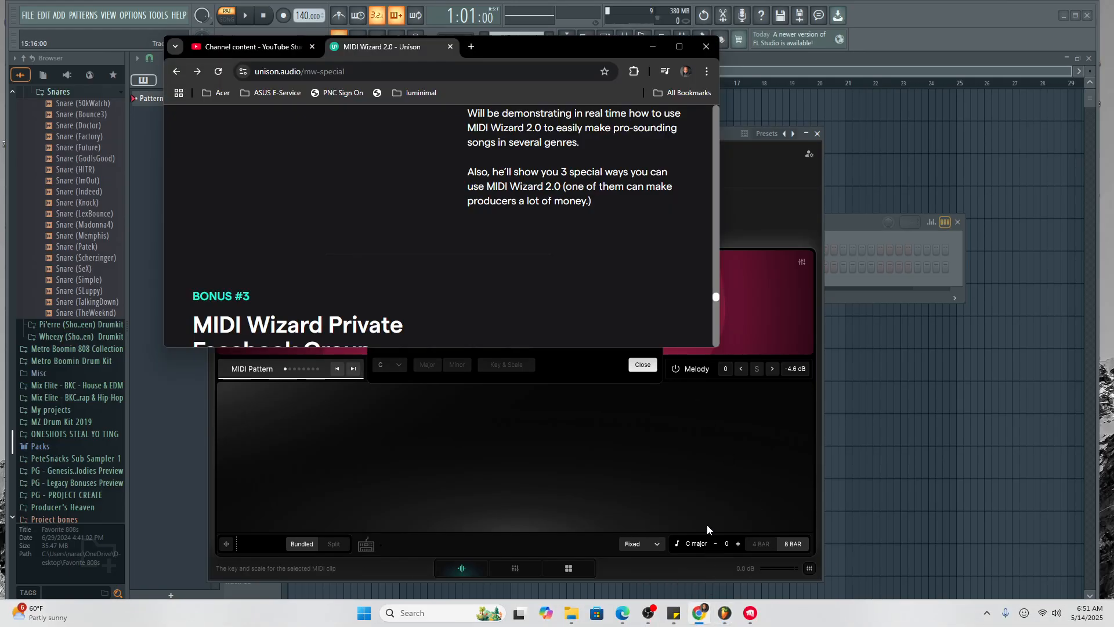
pyautogui.scroll(15, 507, 256)
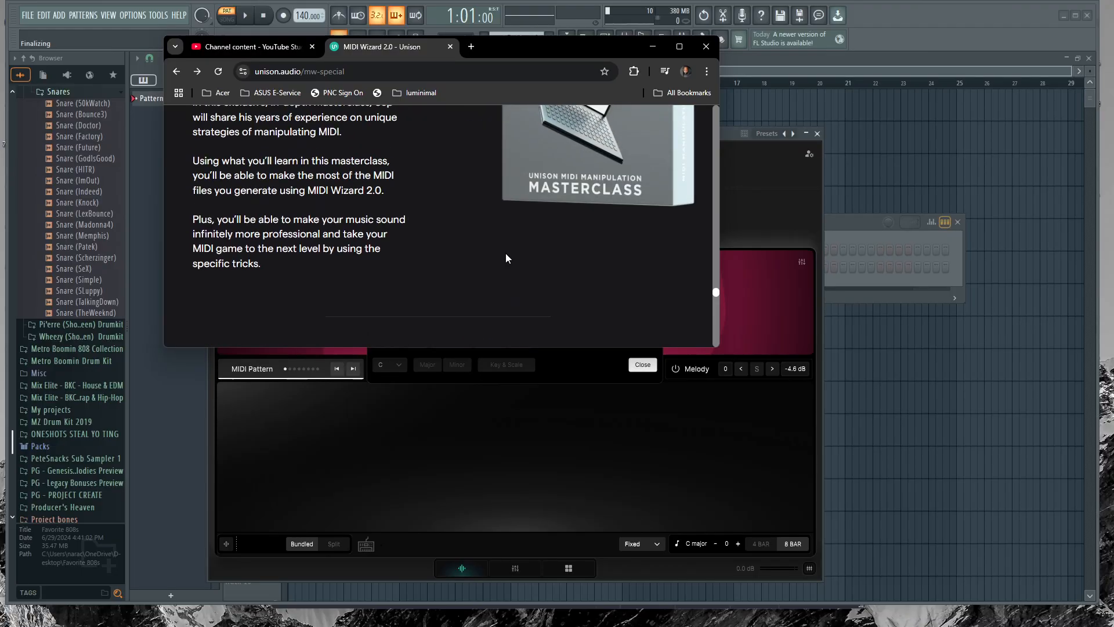
pyautogui.scroll(10, 500, 236)
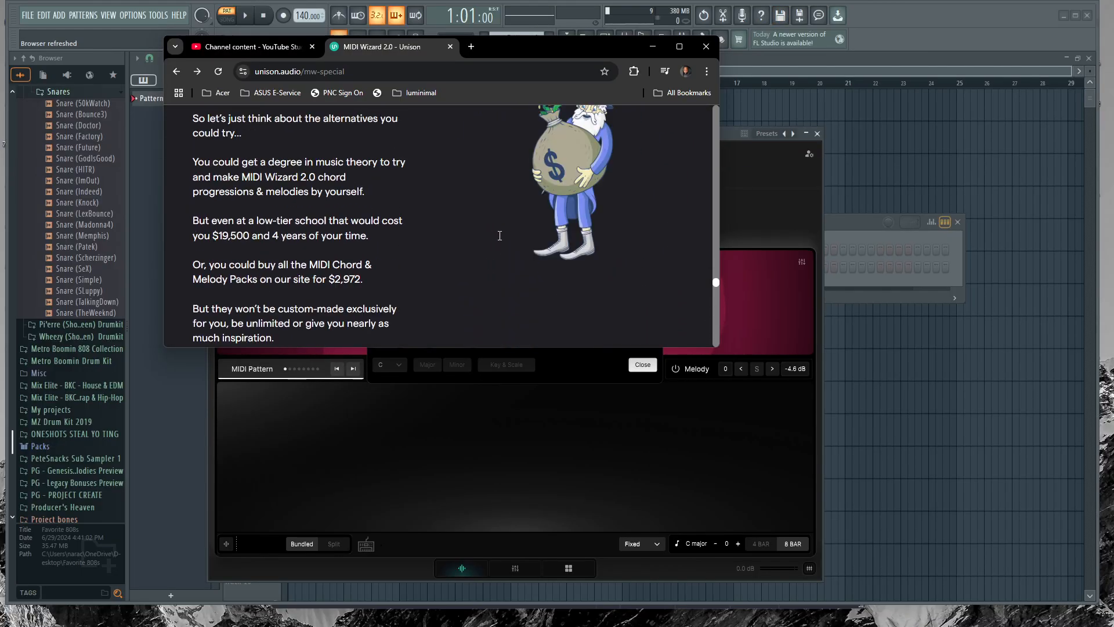
pyautogui.click(879, 53)
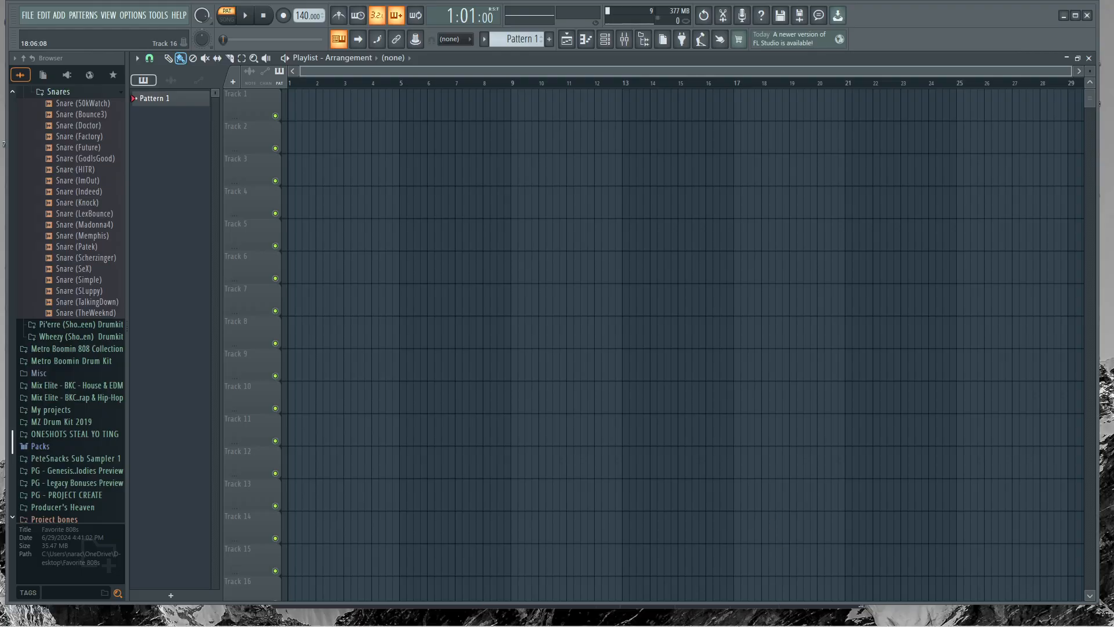
# Maximize the Chrome window and look through the MIDI Wizard 2.0 genre demos up to the page's opening headline and video
pyautogui.click(699, 613)
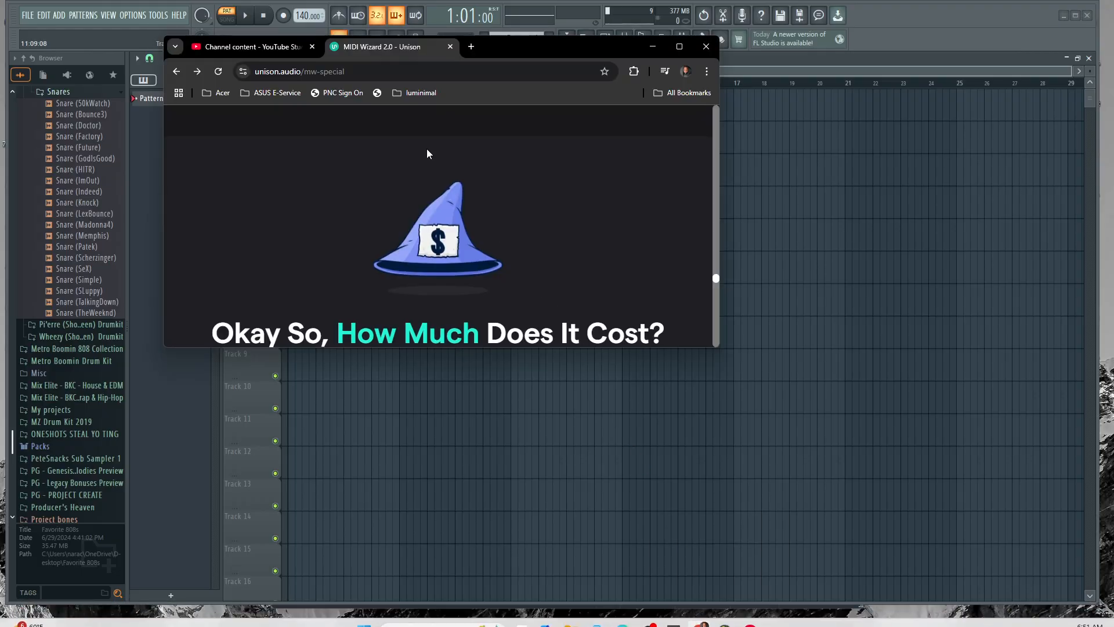
pyautogui.doubleClick(520, 54)
pyautogui.scroll(20, 488, 221)
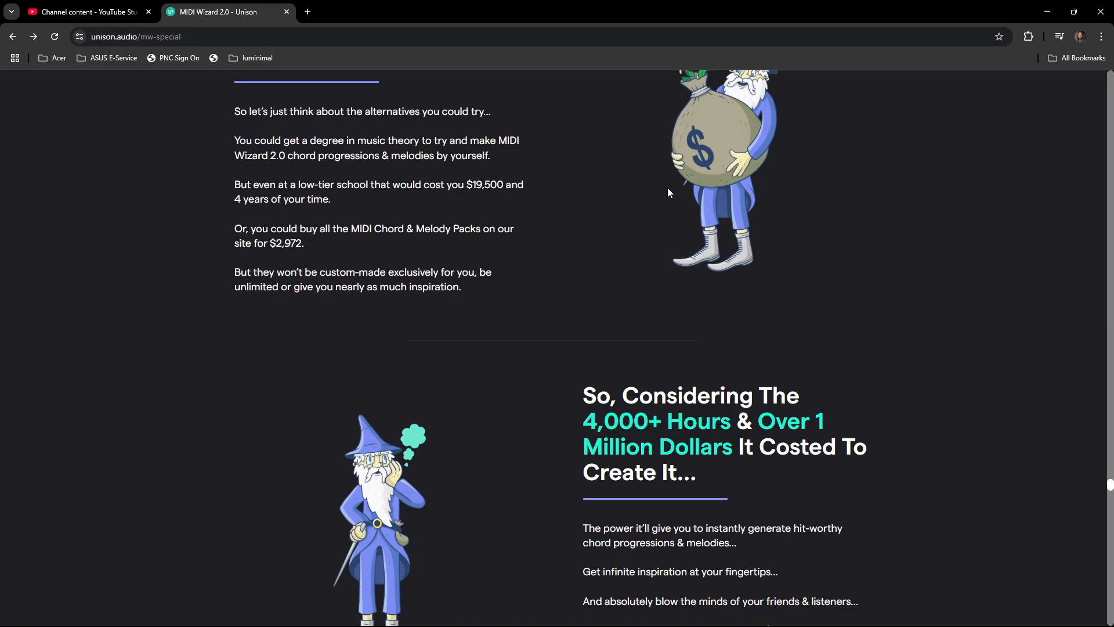
pyautogui.scroll(20, 553, 348)
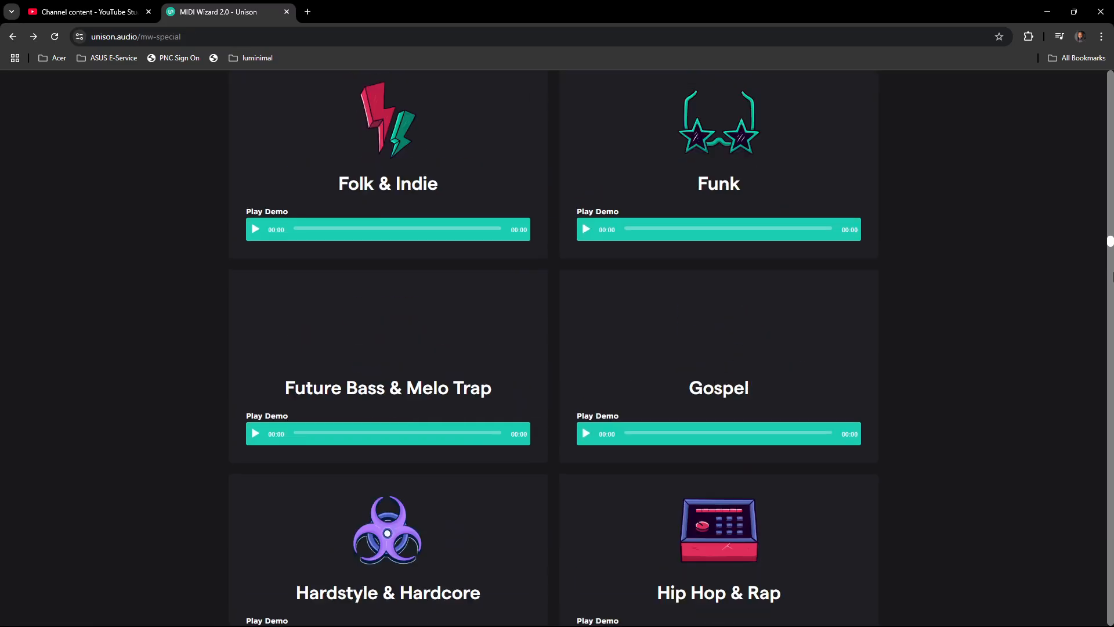
pyautogui.moveTo(1111, 278); pyautogui.dragTo(1077, 5)
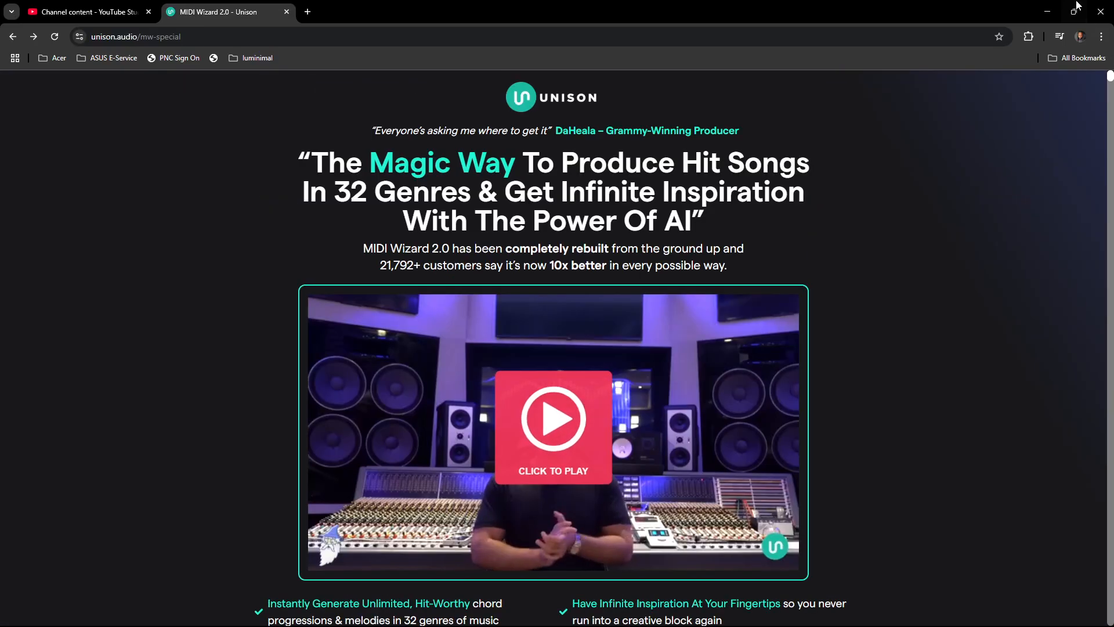
# Minimize Chrome to return to FL Studio and reopen the Spawn plugin from the channel rack
pyautogui.click(1047, 11)
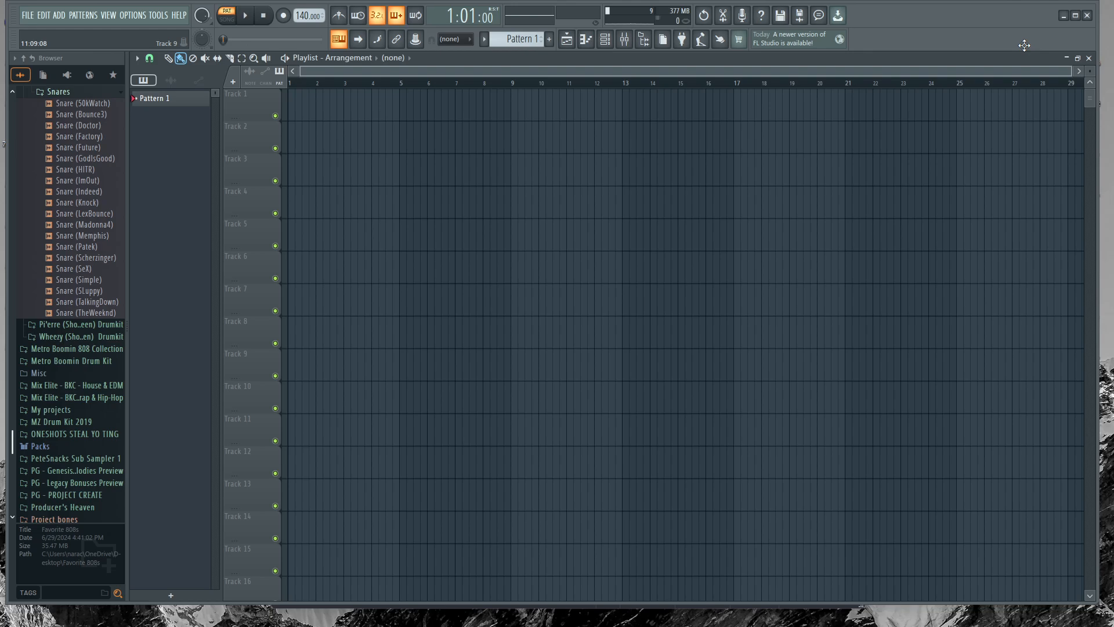
pyautogui.click(604, 40)
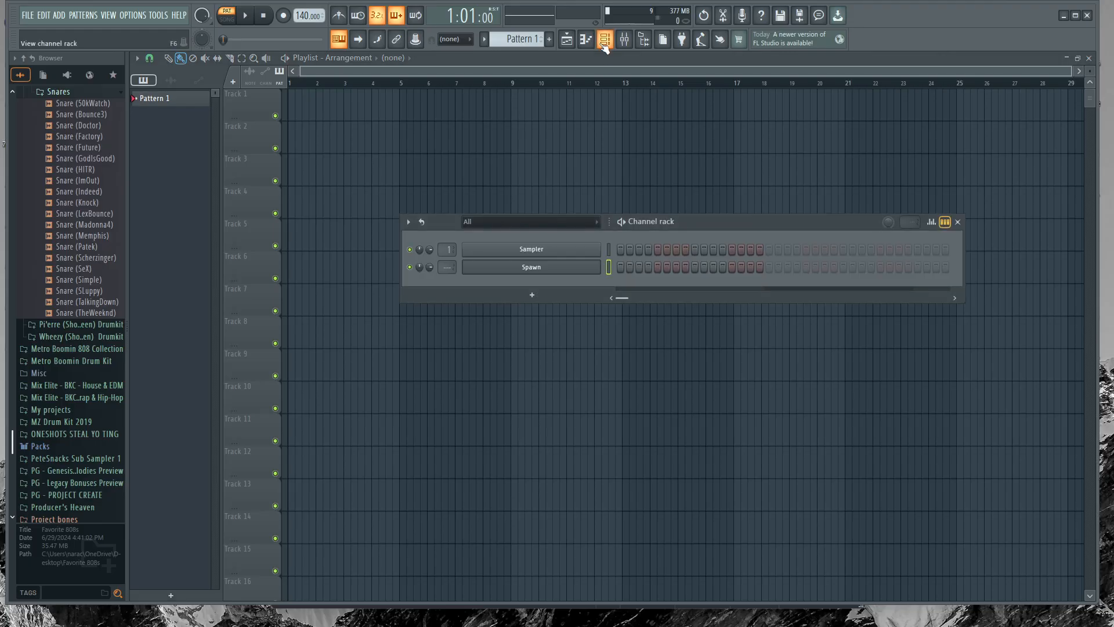
pyautogui.click(550, 269)
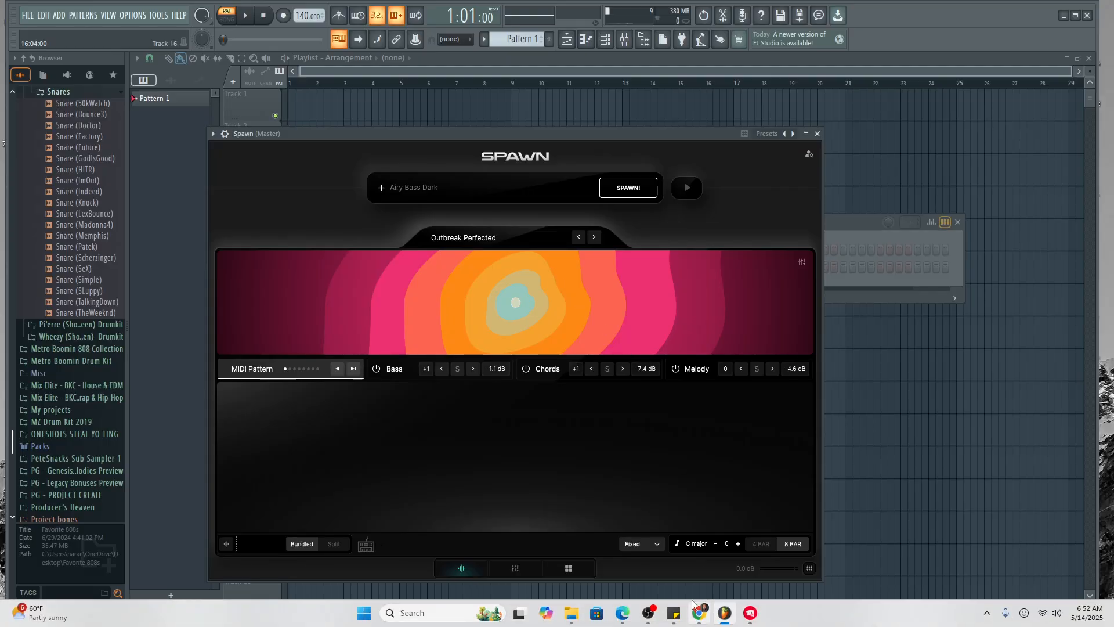
# Switch to Chrome, search for "scaler 3" and open the Scaler 3 product page on scalermusic.com
pyautogui.moveTo(699, 614)
pyautogui.click(698, 560)
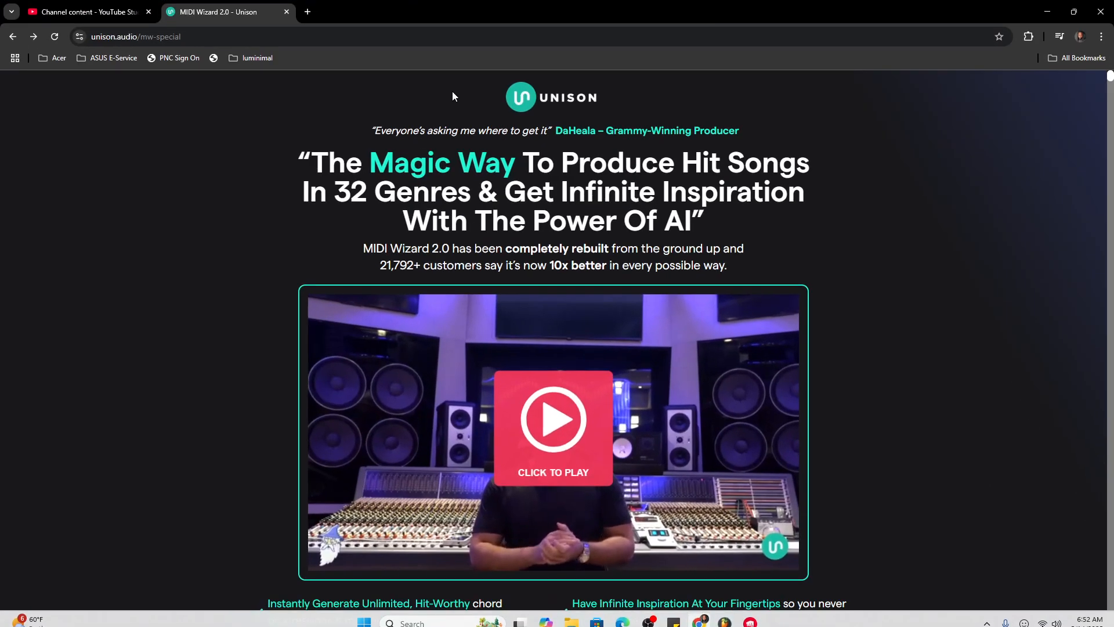
pyautogui.click(282, 36)
pyautogui.write('scaler 3')
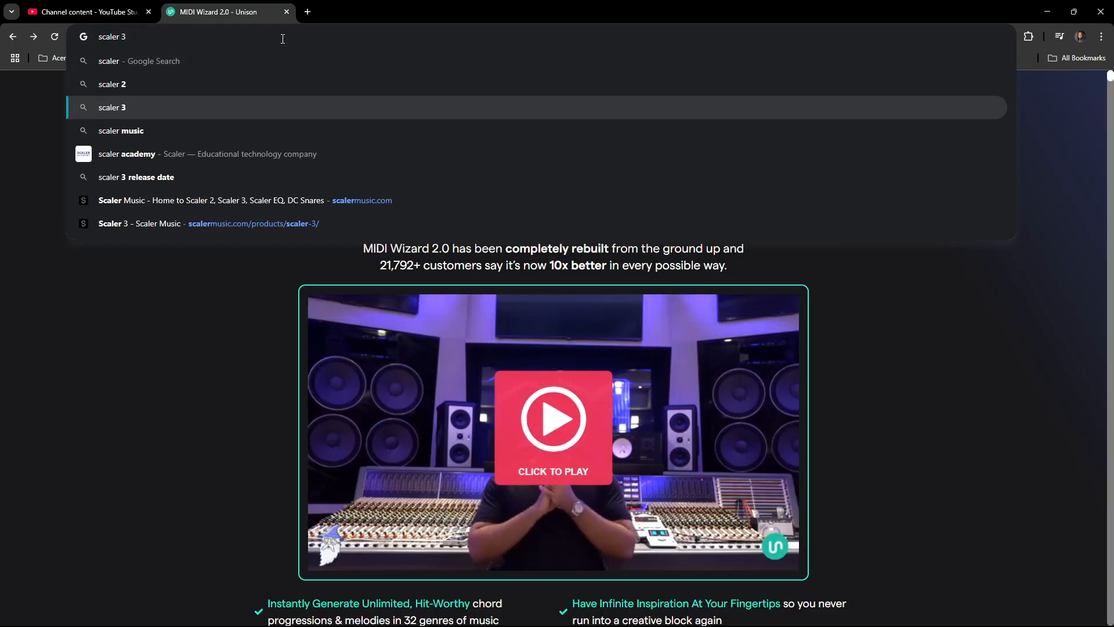
pyautogui.click(204, 108)
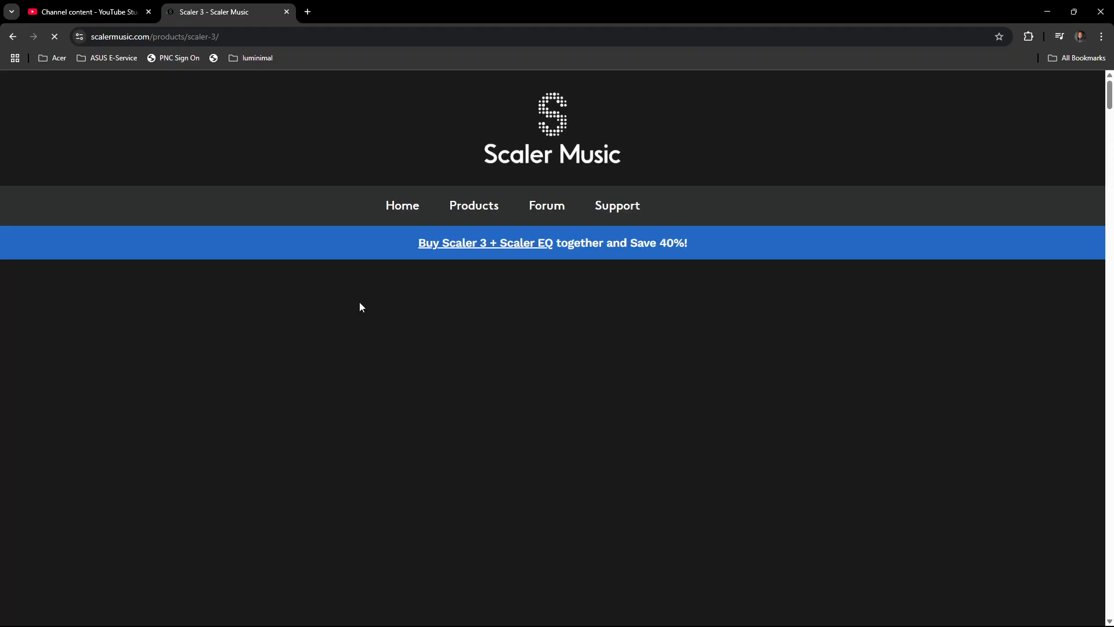
# Read the Scaler 3 description, highlighting the words about new directions and solving musical puzzles
pyautogui.scroll(-1, 359, 304)
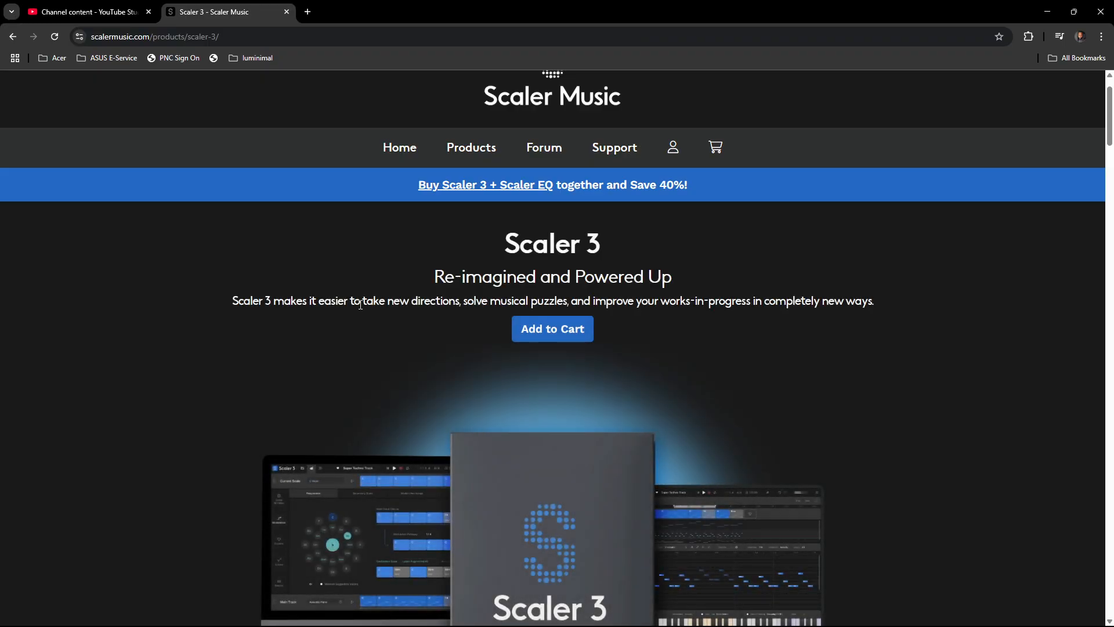
pyautogui.moveTo(397, 300); pyautogui.dragTo(498, 308)
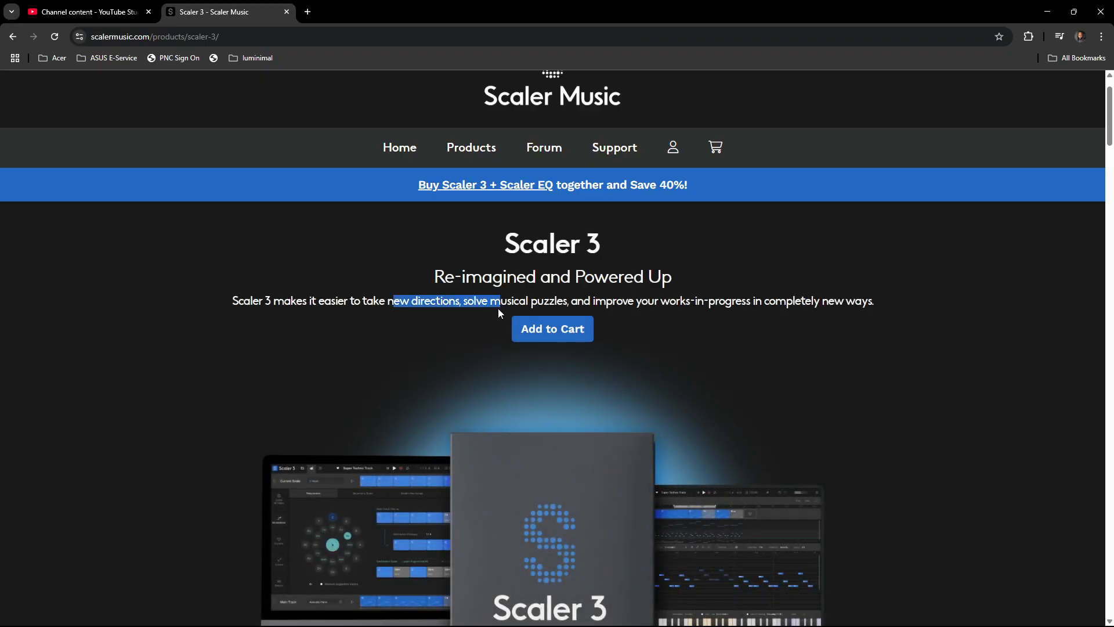
pyautogui.moveTo(606, 301); pyautogui.dragTo(694, 301)
pyautogui.moveTo(448, 301); pyautogui.dragTo(551, 305)
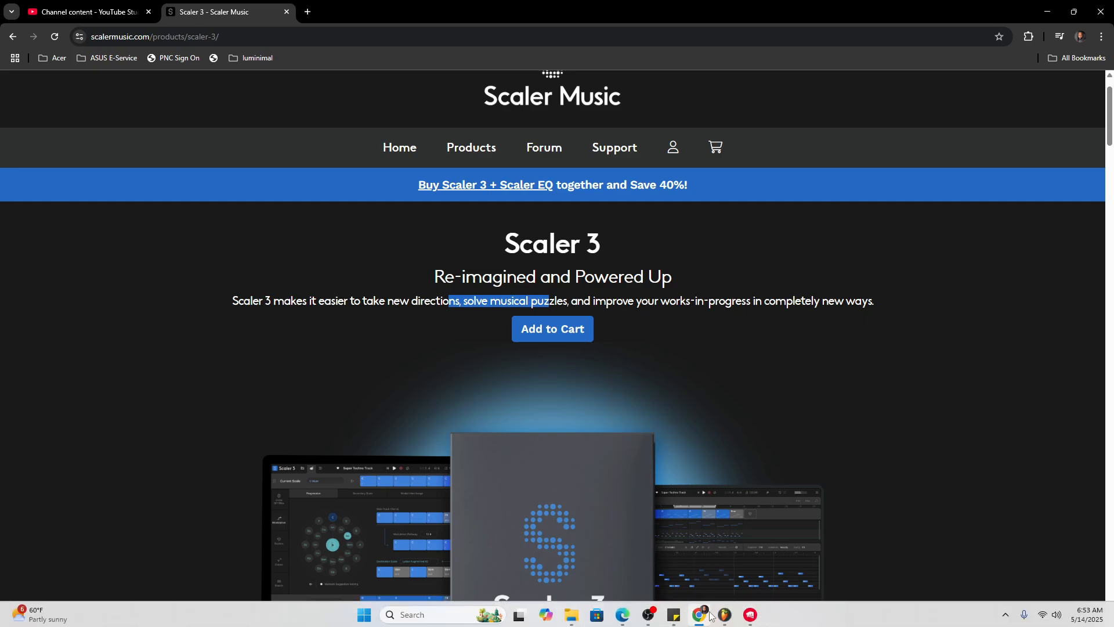
# Switch to FL Studio and bring the empty playlist in front of the Spawn and channel rack windows
pyautogui.click(726, 616)
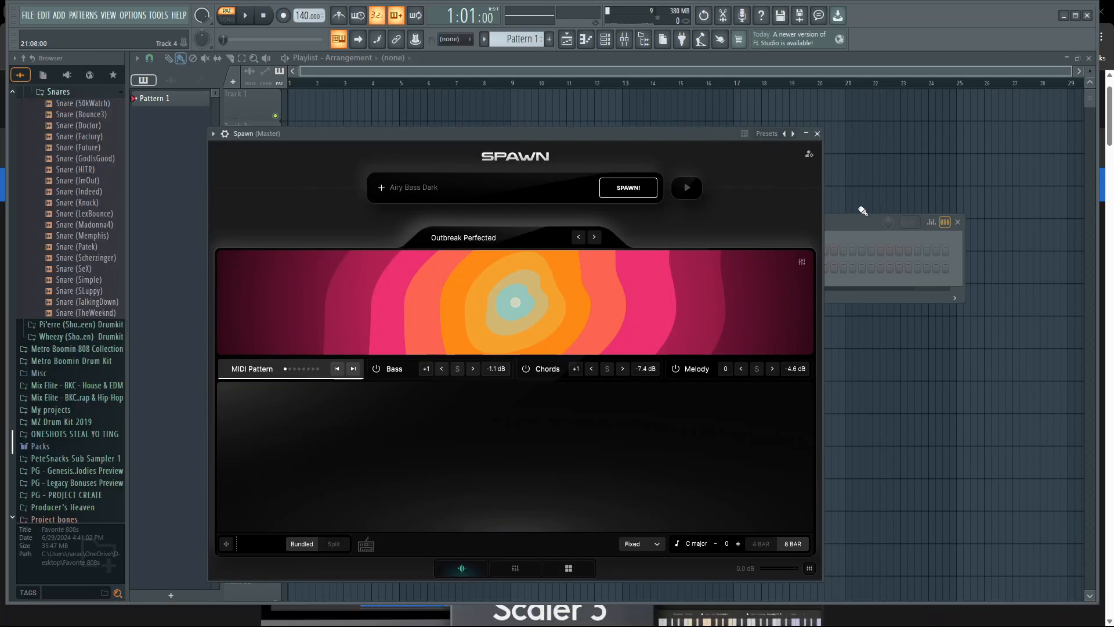
pyautogui.click(853, 228)
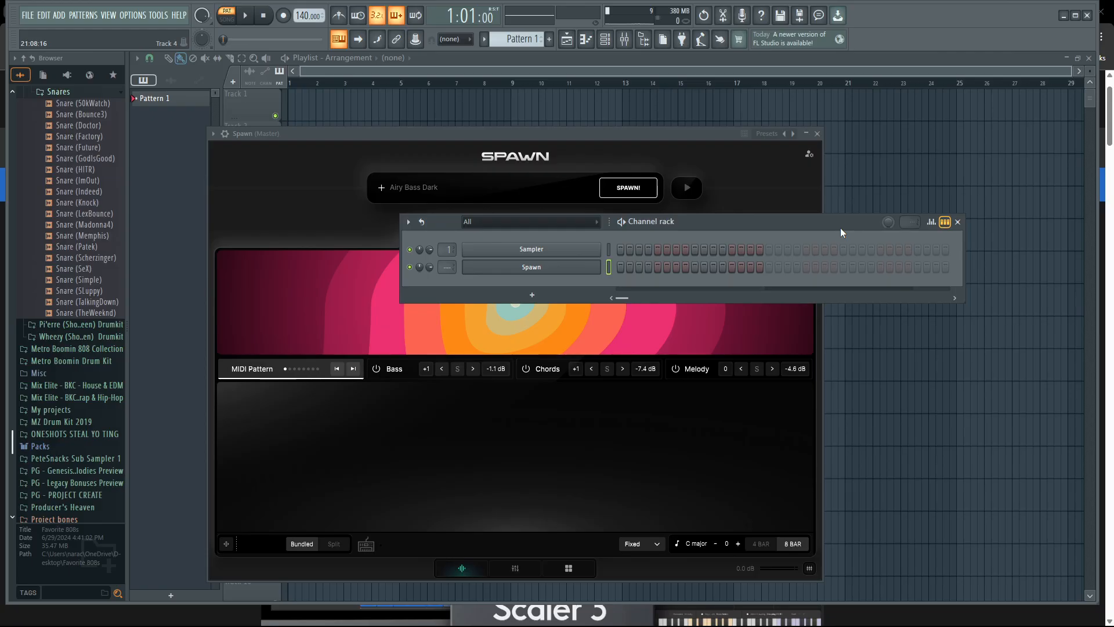
pyautogui.click(756, 69)
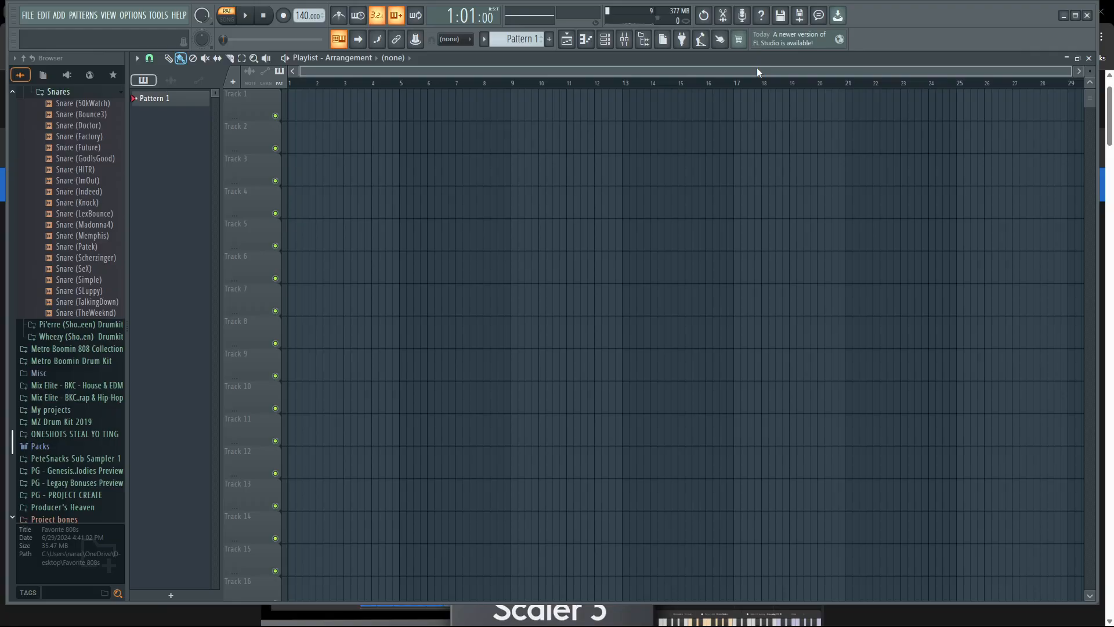
# Scatter Pattern 1 clips across playlist tracks 2 to 10, roughly between bars 5 and 20
pyautogui.click(446, 139)
pyautogui.click(535, 169)
pyautogui.click(508, 234)
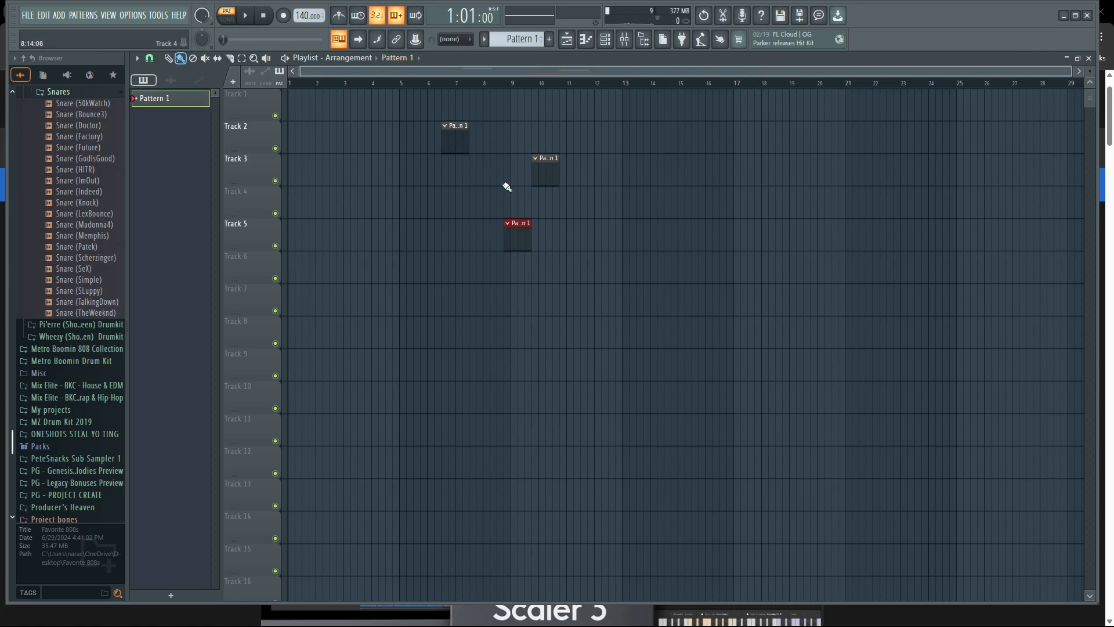
pyautogui.moveTo(494, 174); pyautogui.dragTo(465, 175)
pyautogui.moveTo(466, 301); pyautogui.dragTo(525, 301)
pyautogui.moveTo(612, 203); pyautogui.dragTo(497, 203)
pyautogui.moveTo(459, 367); pyautogui.dragTo(525, 366)
pyautogui.moveTo(487, 138); pyautogui.dragTo(609, 138)
pyautogui.moveTo(549, 398); pyautogui.dragTo(728, 398)
pyautogui.moveTo(444, 267); pyautogui.dragTo(428, 249)
pyautogui.moveTo(514, 237); pyautogui.dragTo(570, 334)
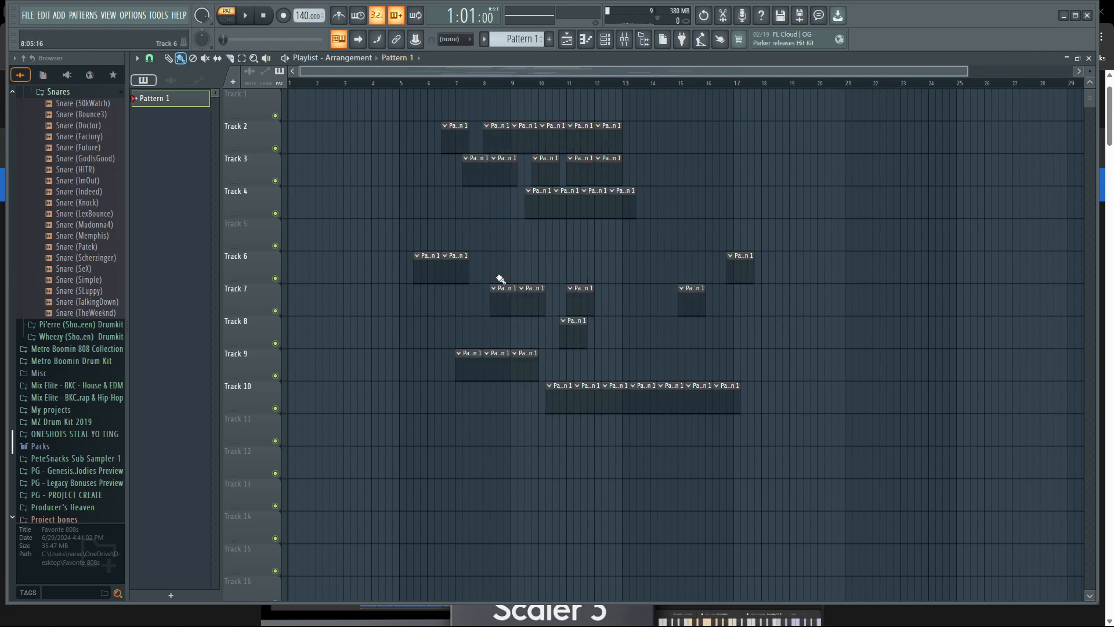
pyautogui.moveTo(500, 279); pyautogui.dragTo(667, 270)
pyautogui.click(659, 234)
pyautogui.click(707, 200)
pyautogui.click(702, 168)
pyautogui.click(806, 200)
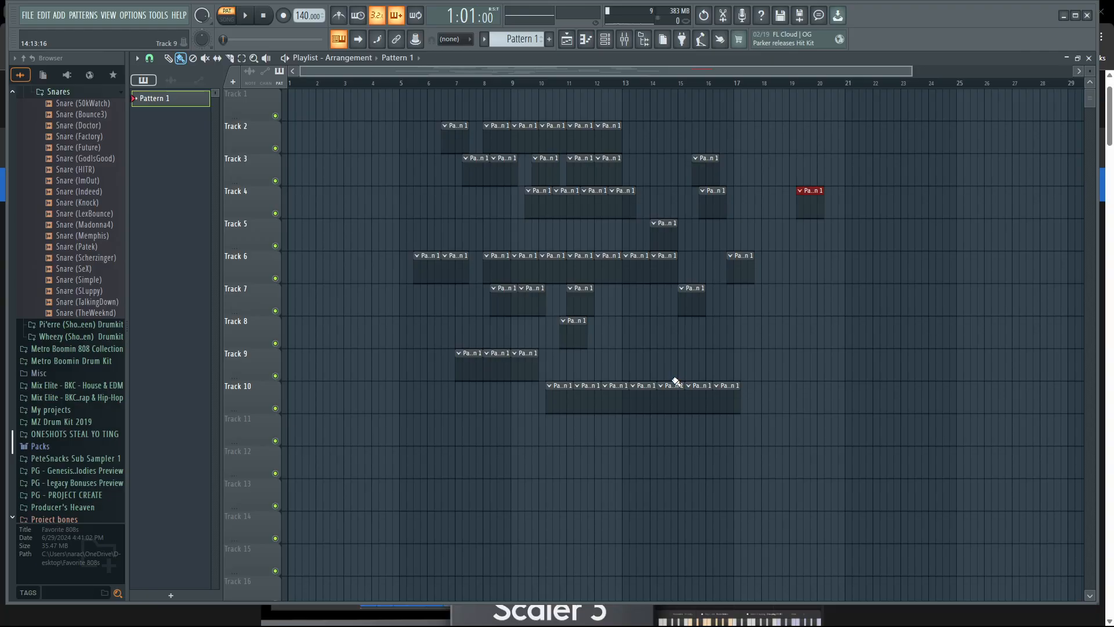
# Show the channel rack, switch to Chrome and skim the Scaler 3 page's reviews and mailing list section
pyautogui.click(605, 48)
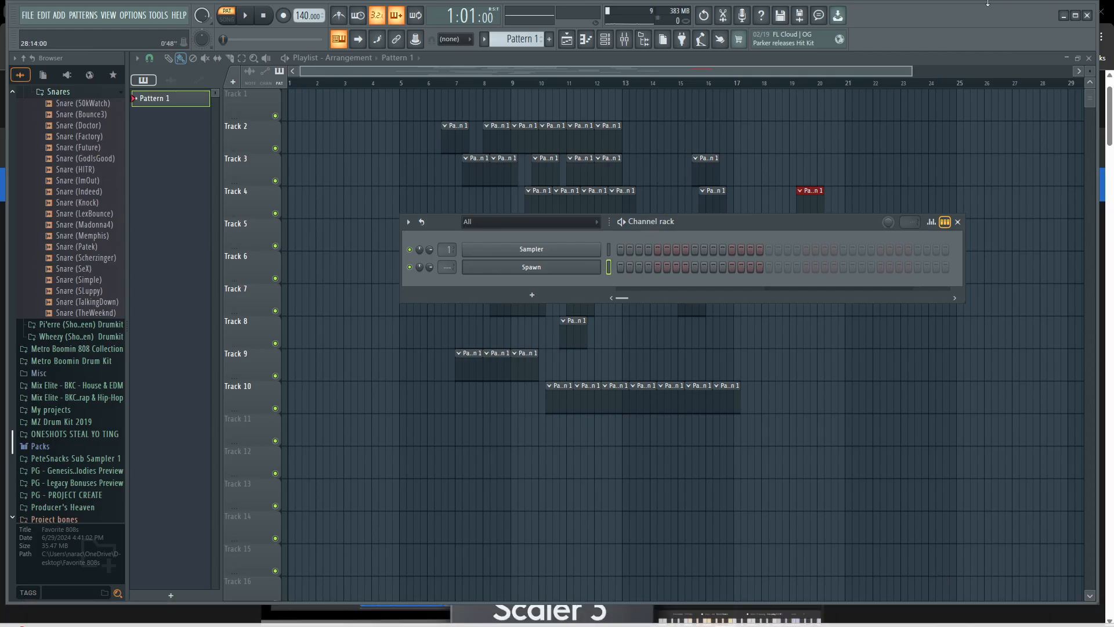
pyautogui.moveTo(956, 14); pyautogui.dragTo(938, 44)
pyautogui.click(925, 16)
pyautogui.scroll(-8, 716, 249)
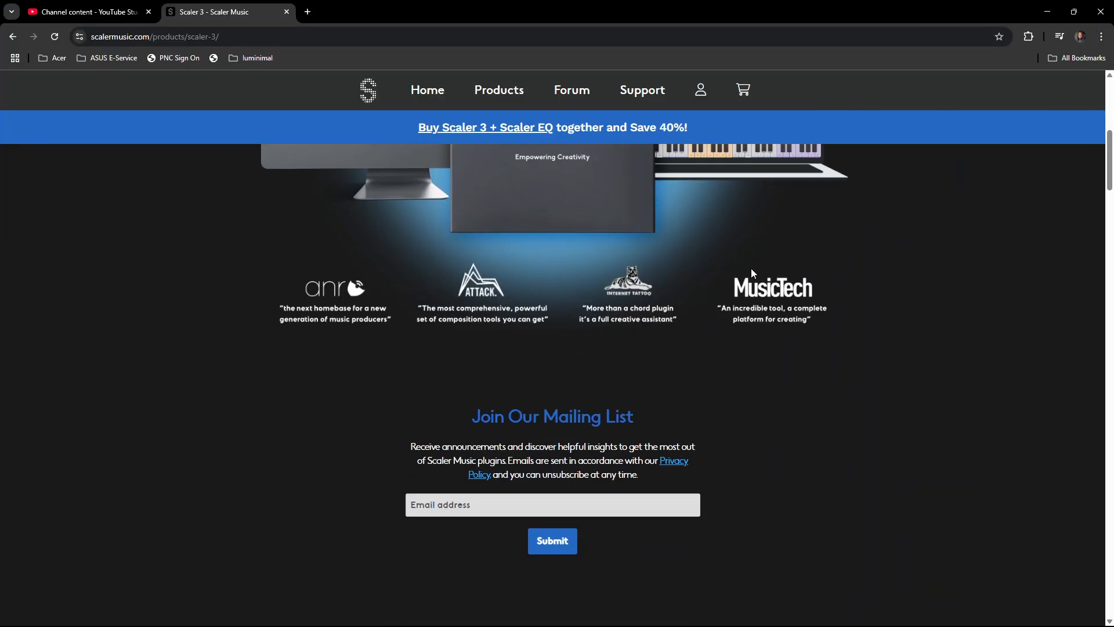
pyautogui.scroll(-5, 751, 268)
pyautogui.scroll(14, 668, 309)
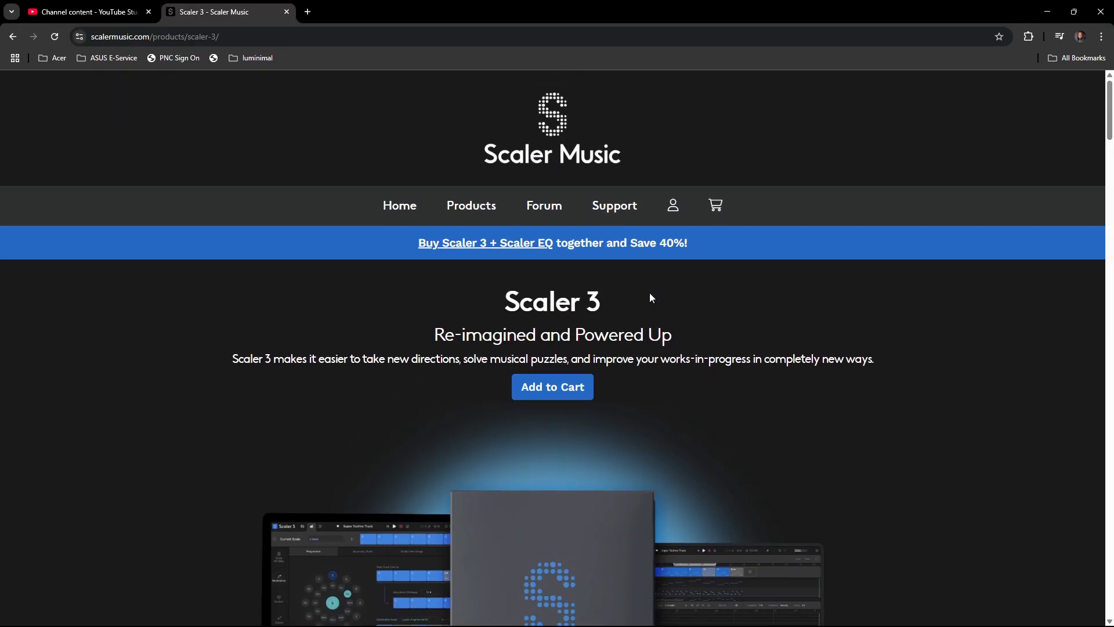
# Add Scaler 3 to the cart and examine its price and the cart totals
pyautogui.click(551, 401)
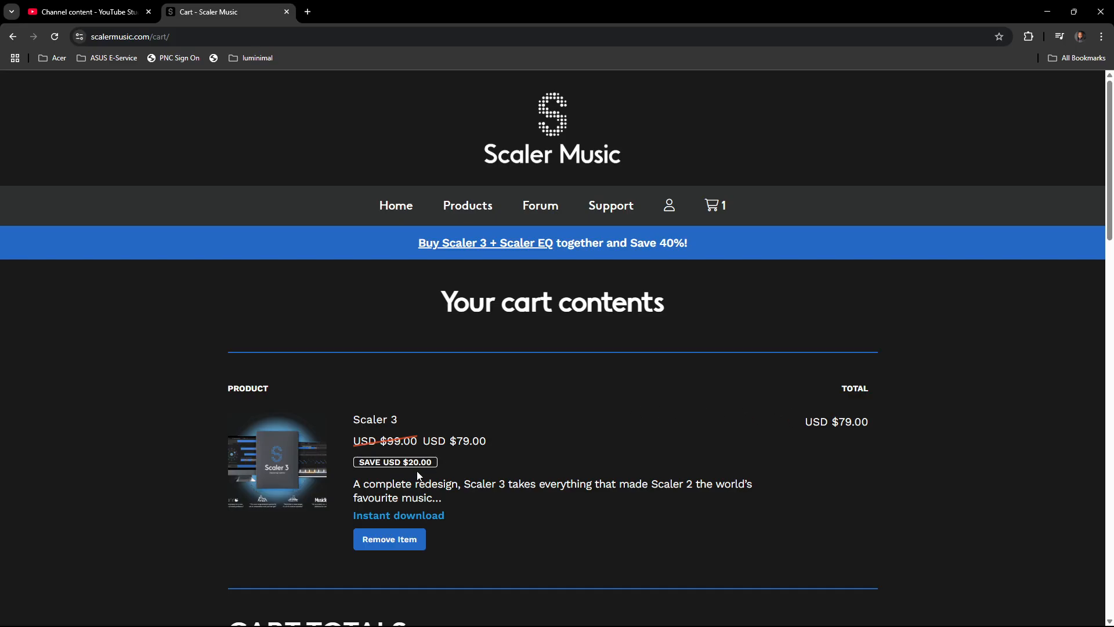
pyautogui.scroll(-3, 421, 459)
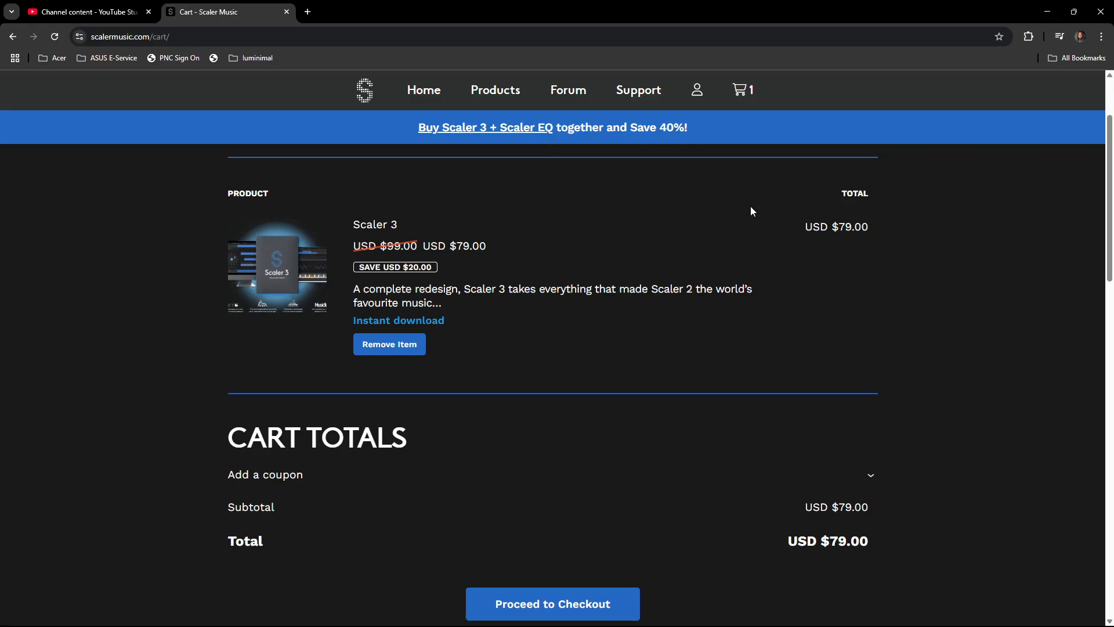
# Leave the Scaler 3 cart, return to FL Studio and show the channel rack
pyautogui.click(1047, 11)
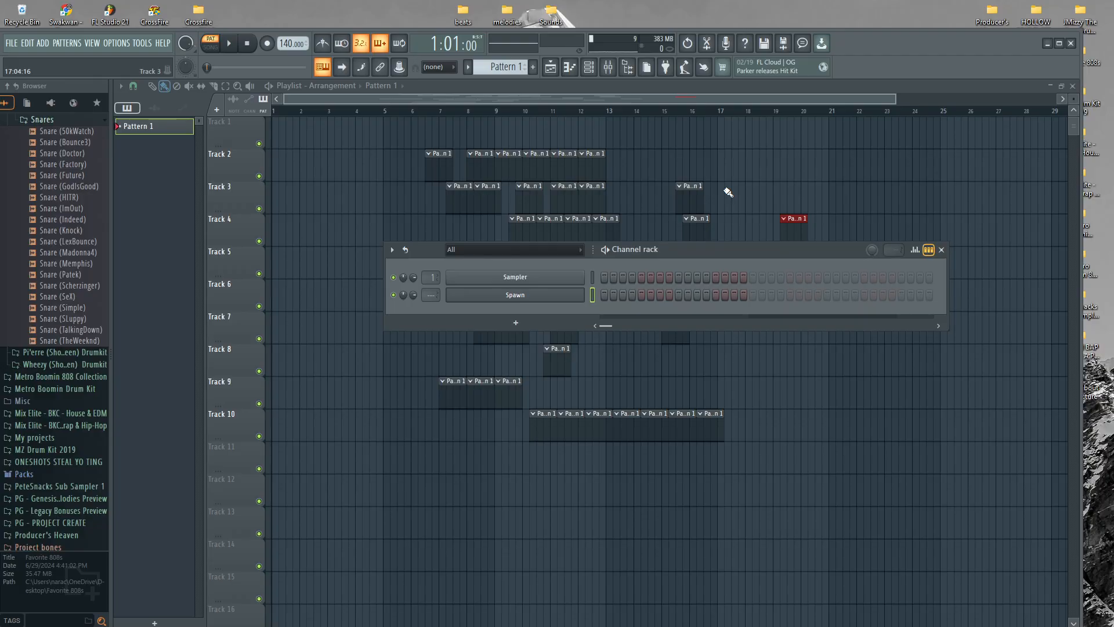
pyautogui.keyDown('ctrl'); pyautogui.click(370, 200); pyautogui.keyUp('ctrl')
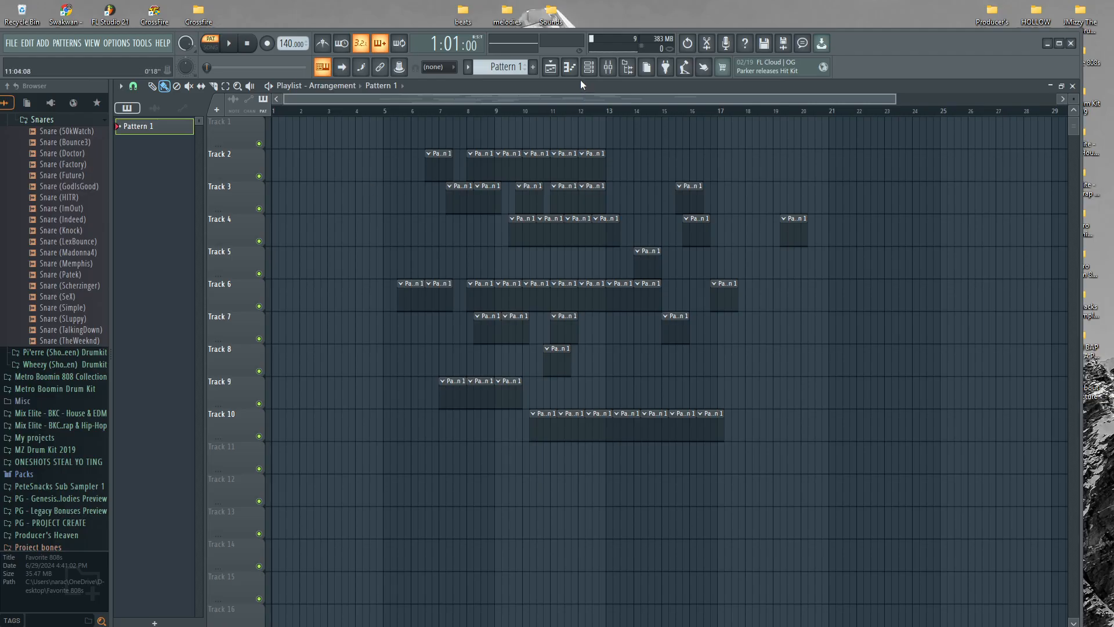
pyautogui.click(588, 67)
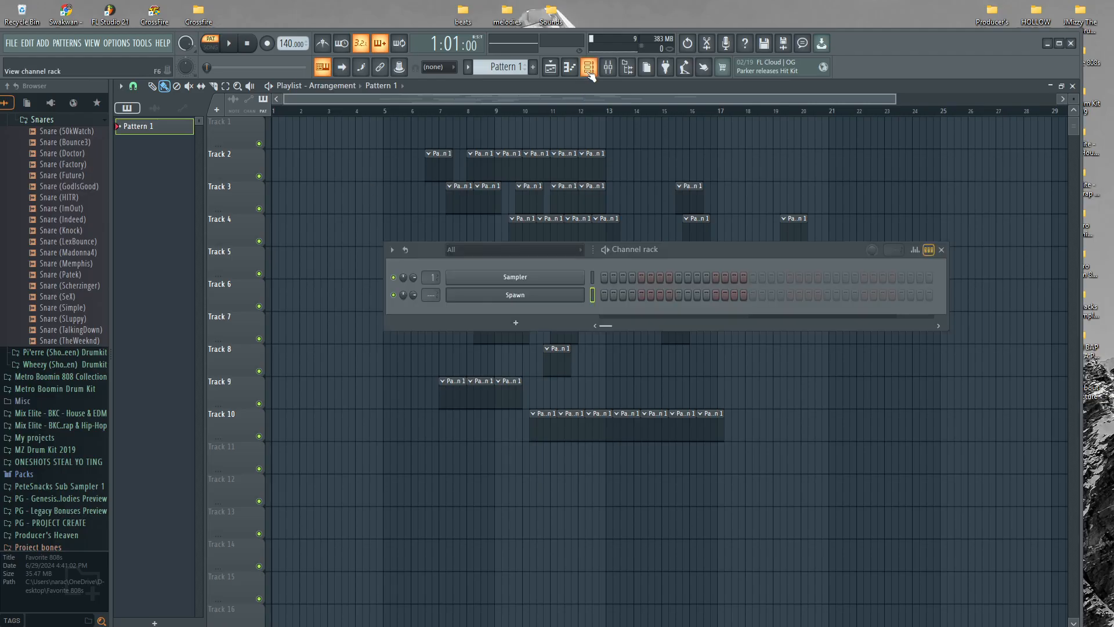
# Open Spawn, generate a new sound from the Airy Bass Dark prompt and display its MIDI pattern
pyautogui.click(518, 294)
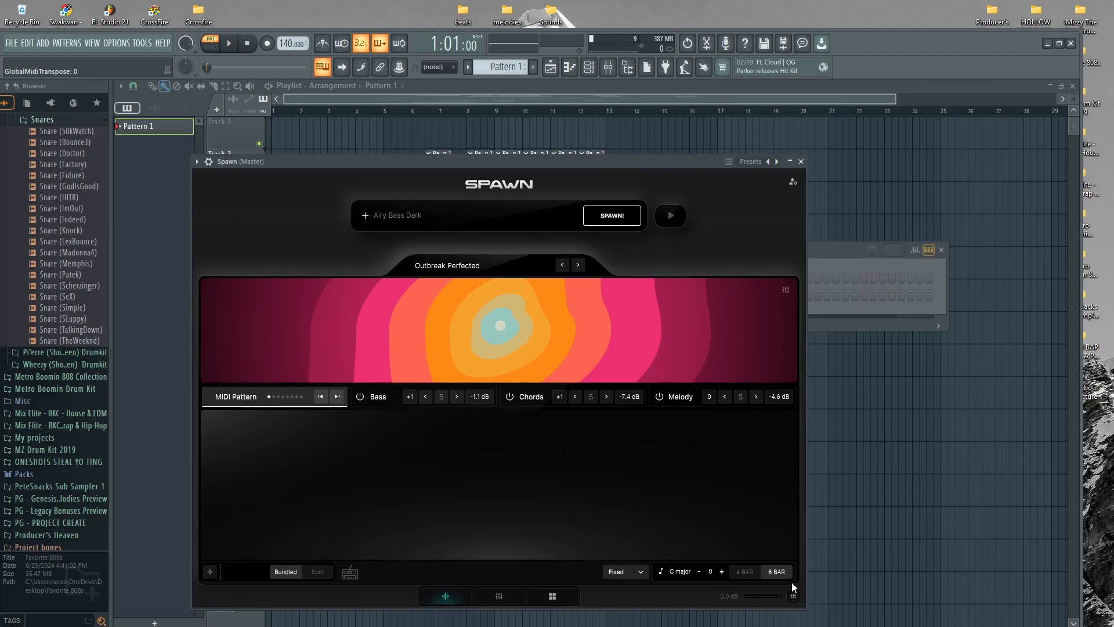
pyautogui.click(591, 215)
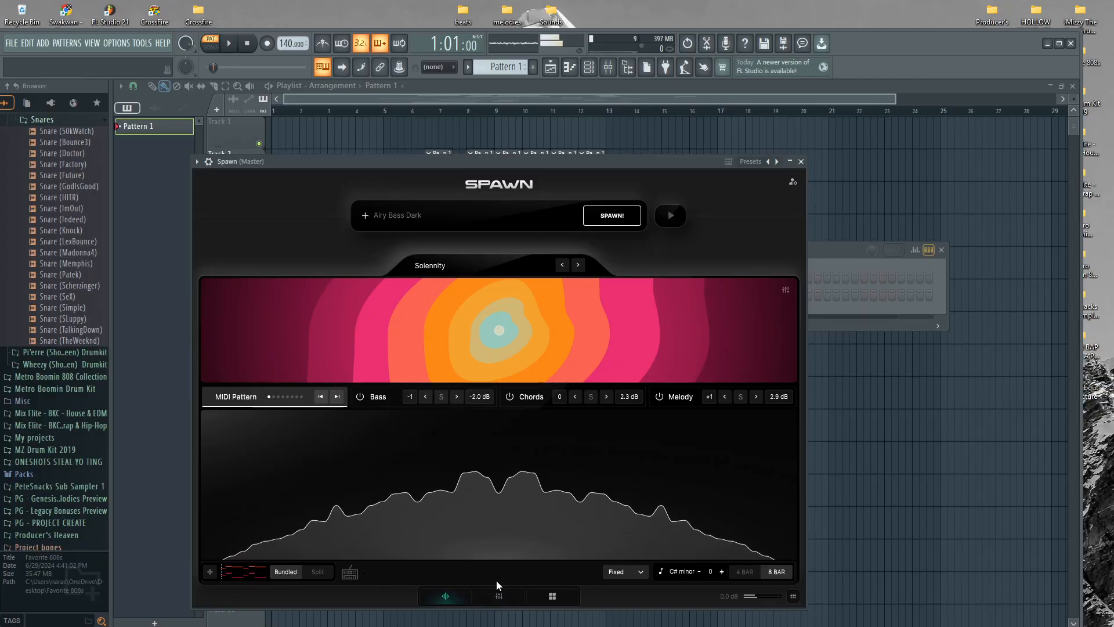
pyautogui.click(498, 596)
# Add a Mini Grand channel to the channel rack and move its window clear of Spawn's note view
pyautogui.click(836, 254)
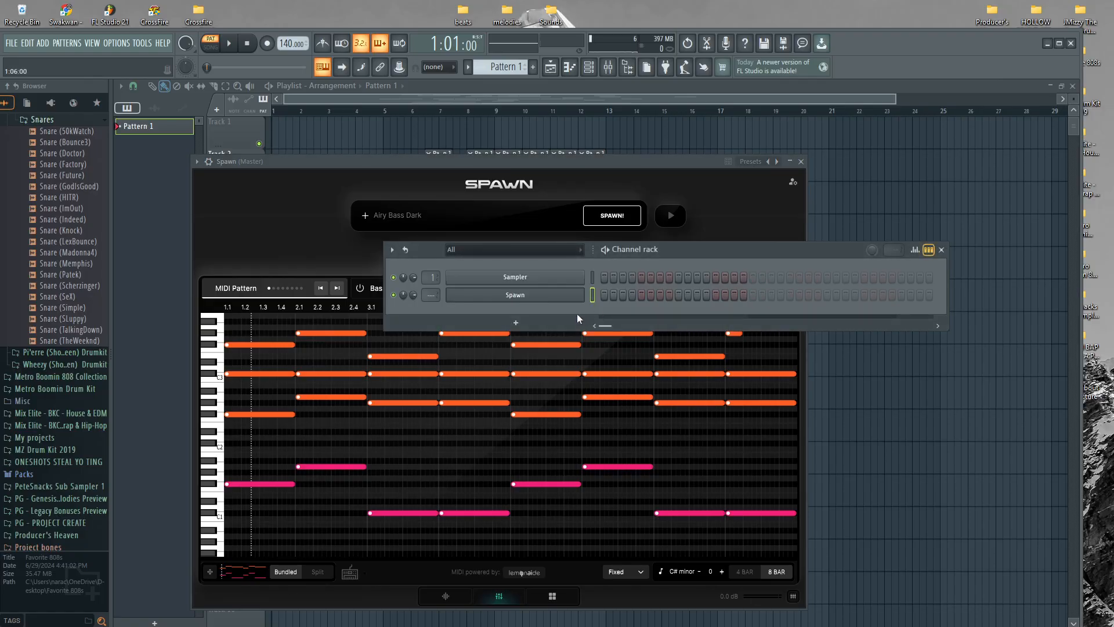
pyautogui.click(563, 321)
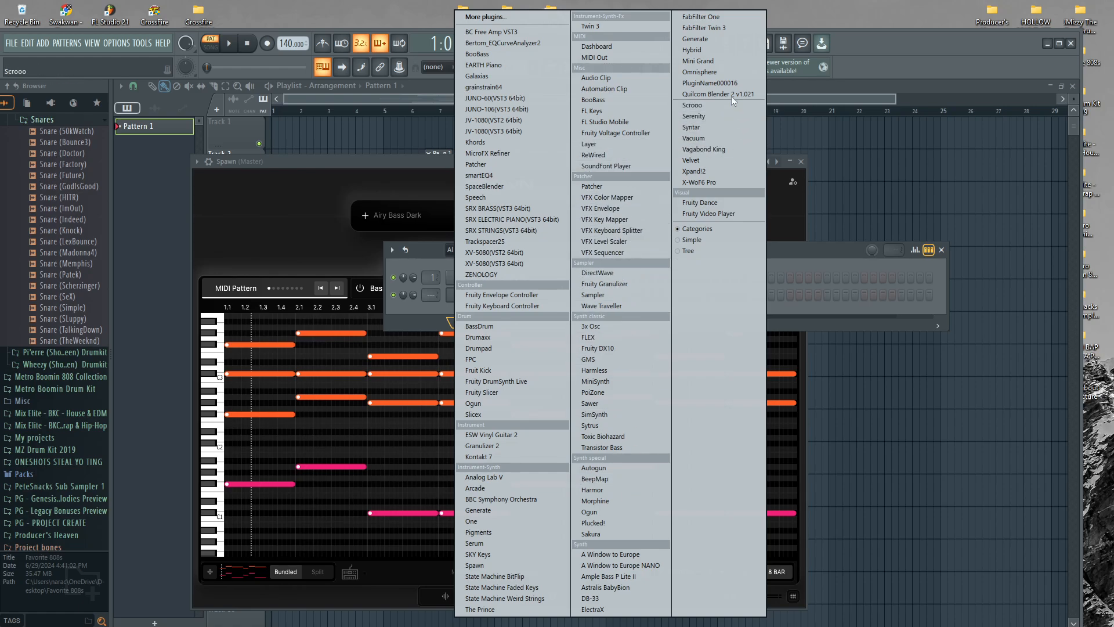
pyautogui.click(716, 61)
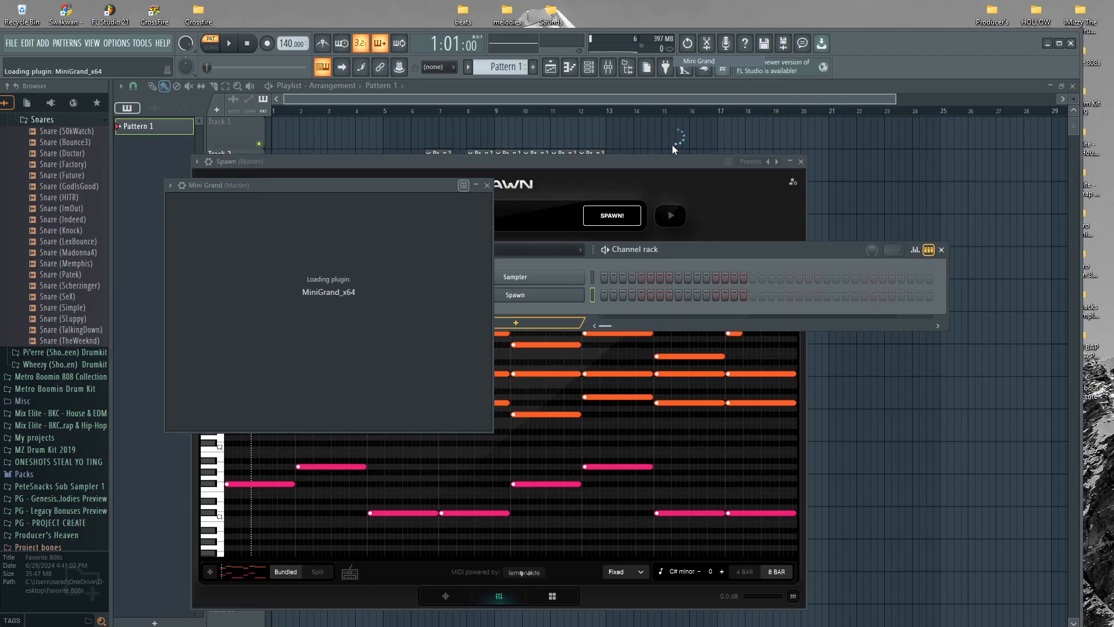
pyautogui.moveTo(537, 185); pyautogui.dragTo(826, 176)
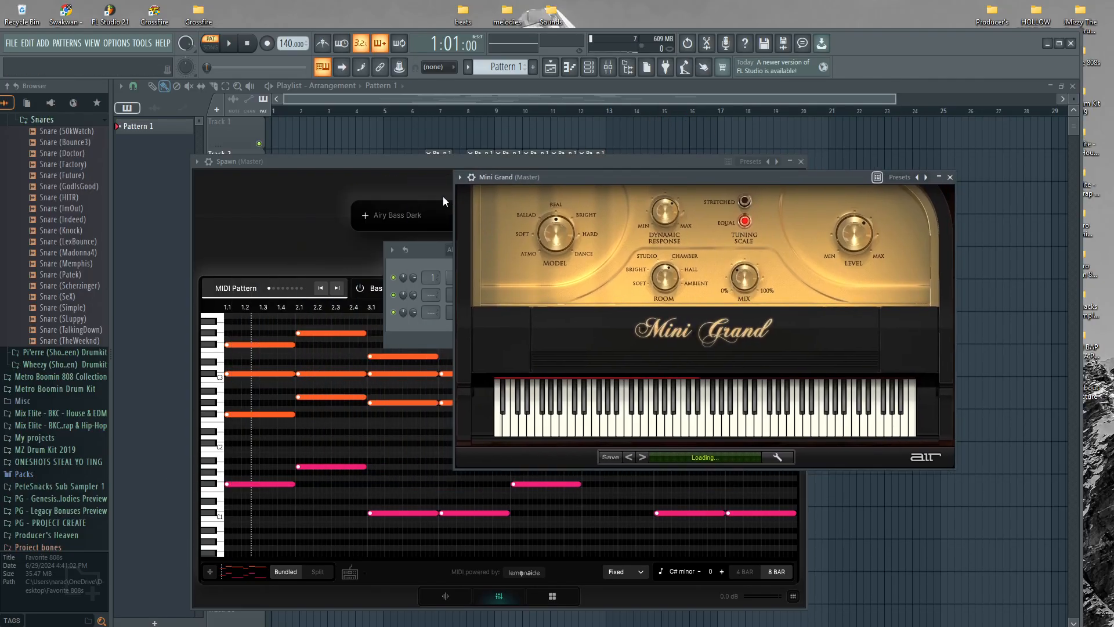
# Open the Mini Grand piano roll and import Spawn's bundled 8-bar MIDI pattern into it
pyautogui.click(589, 68)
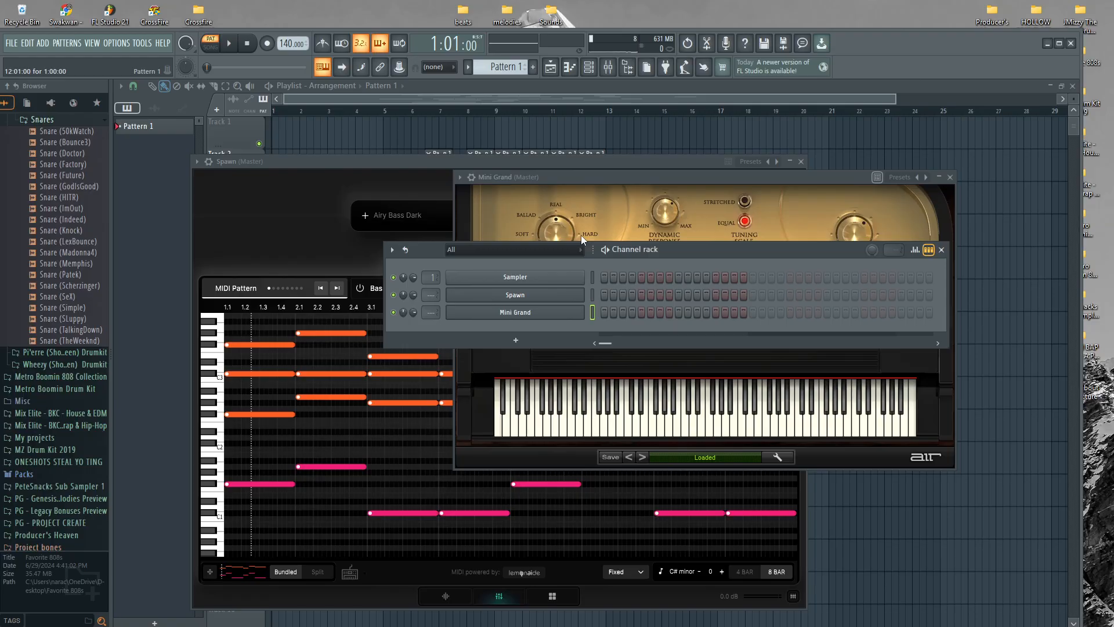
pyautogui.click(589, 68)
pyautogui.click(569, 67)
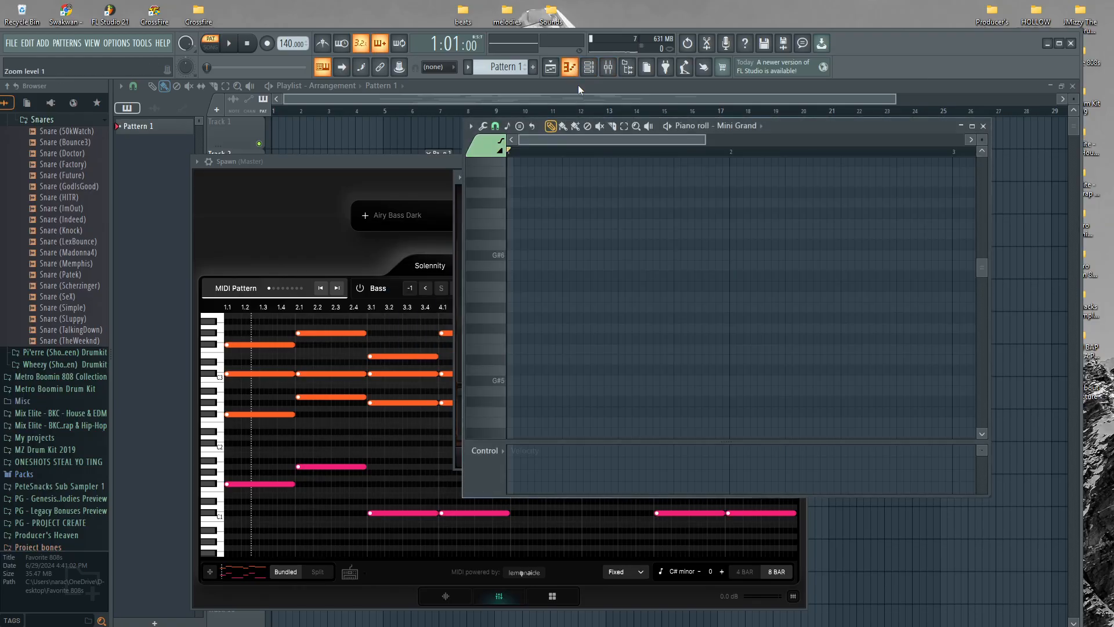
pyautogui.click(735, 125)
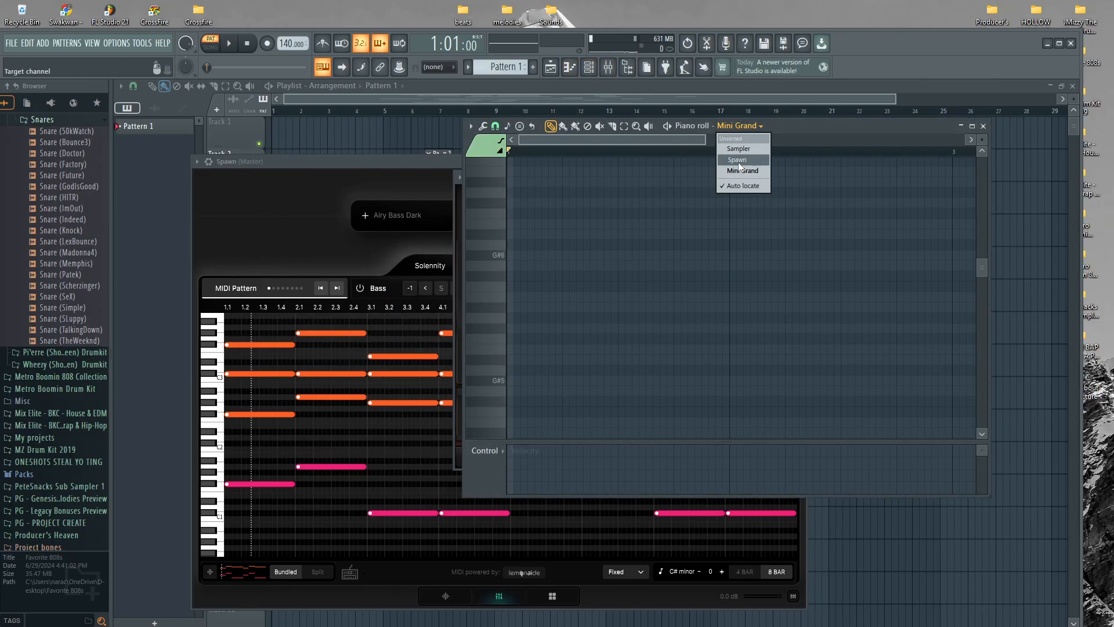
pyautogui.moveTo(209, 579); pyautogui.dragTo(832, 380)
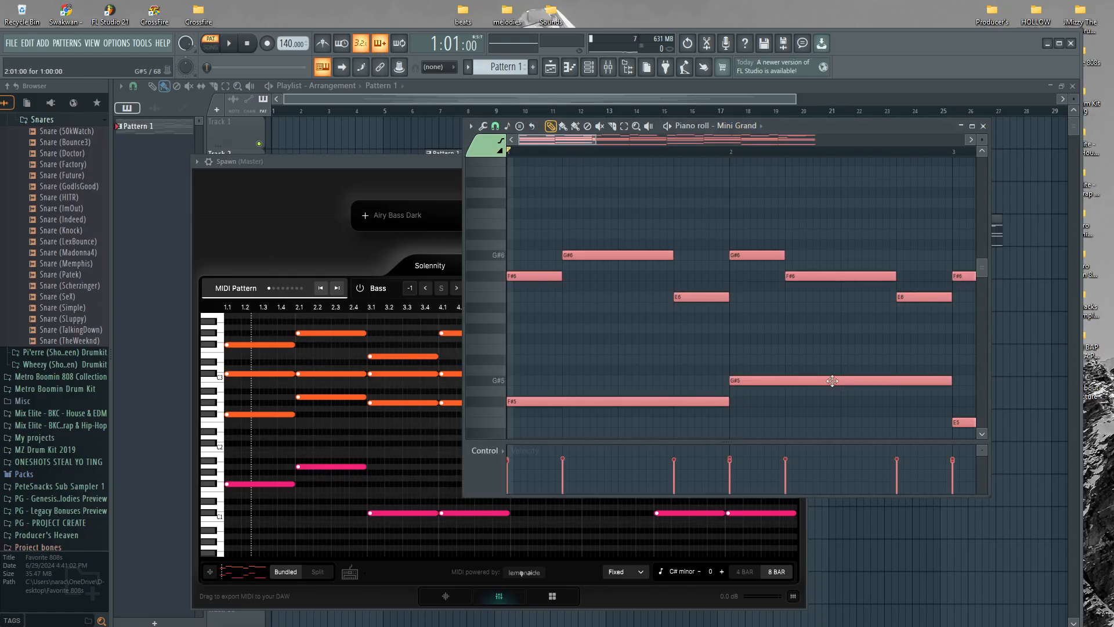
# Delete the Spawn channel from the channel rack
pyautogui.click(589, 67)
pyautogui.rightClick(534, 300)
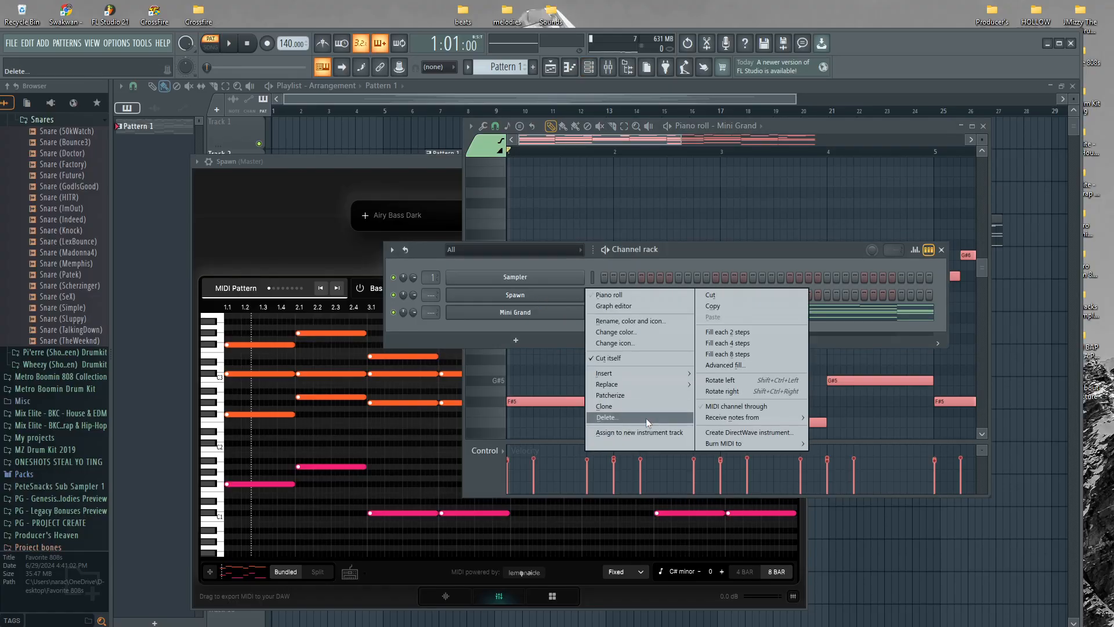
pyautogui.click(645, 417)
pyautogui.click(606, 359)
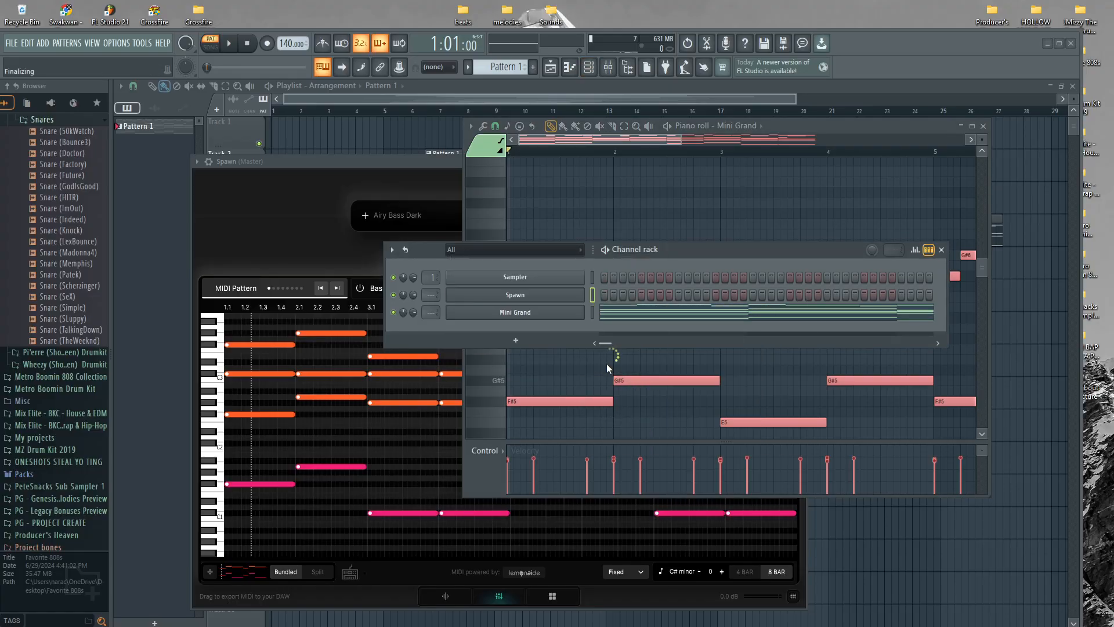
# Play the imported pattern in the Mini Grand piano roll and look over its melody and chord notes
pyautogui.click(826, 128)
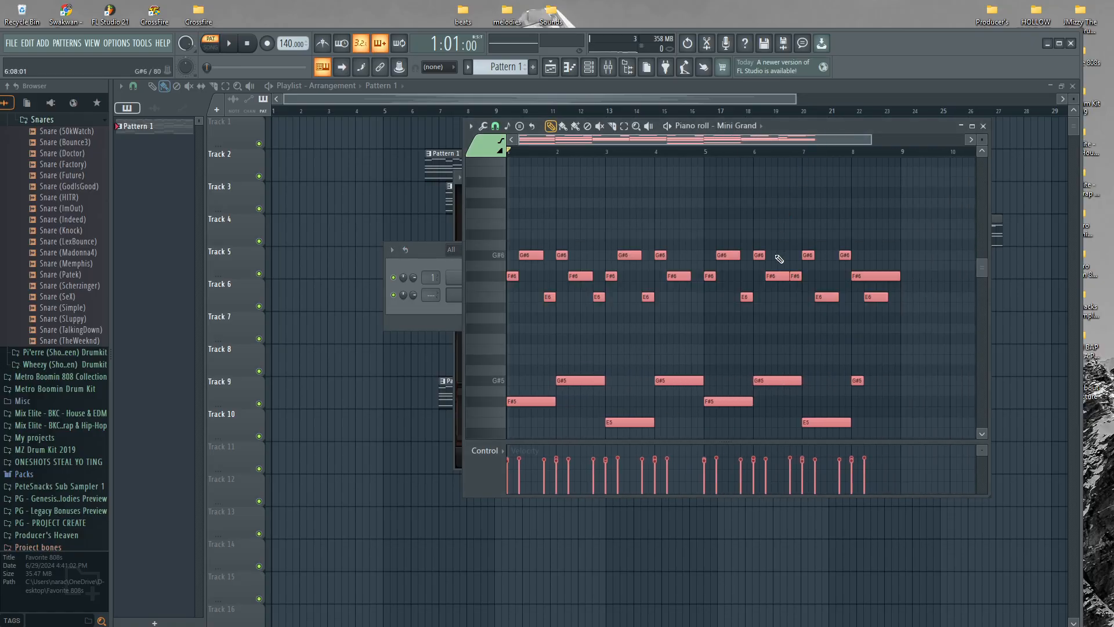
pyautogui.press('space')
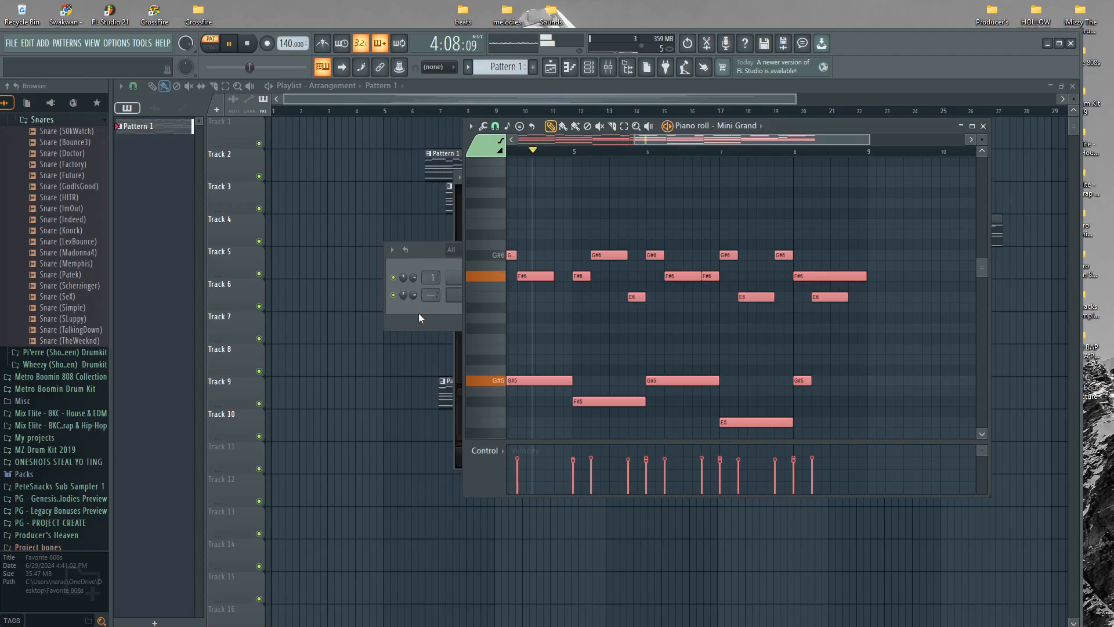
pyautogui.press('space')
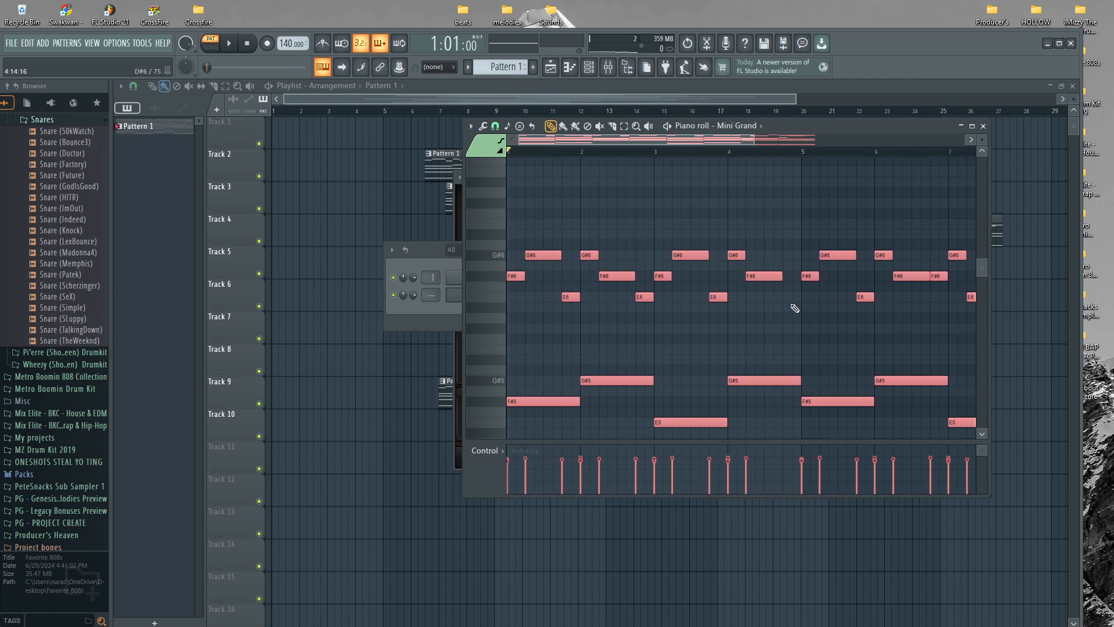
pyautogui.scroll(-5, 748, 325)
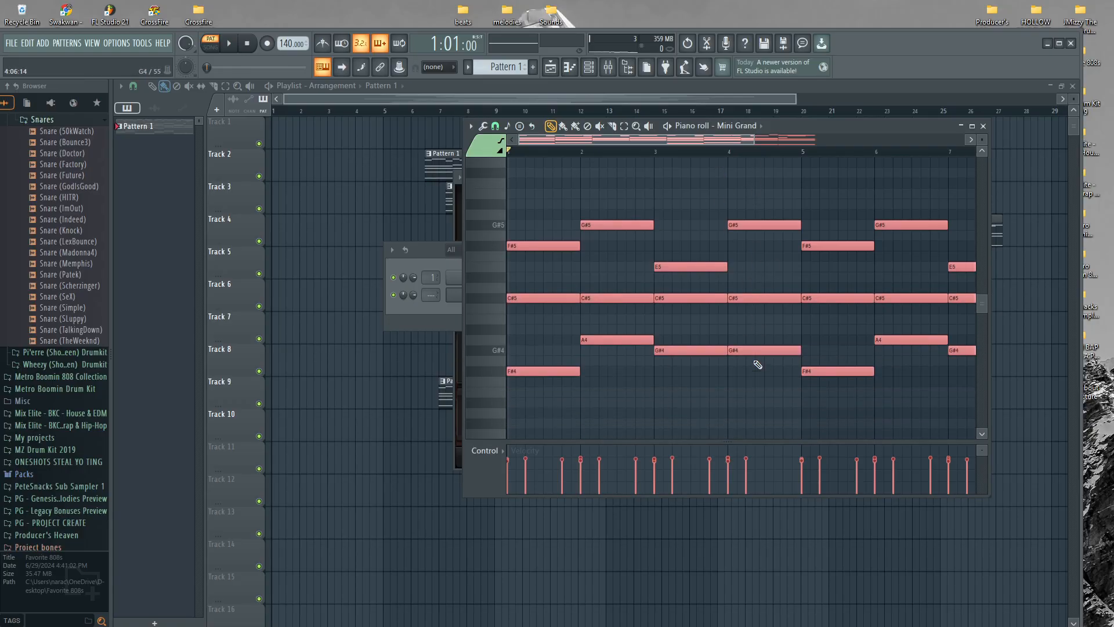
pyautogui.scroll(4, 754, 221)
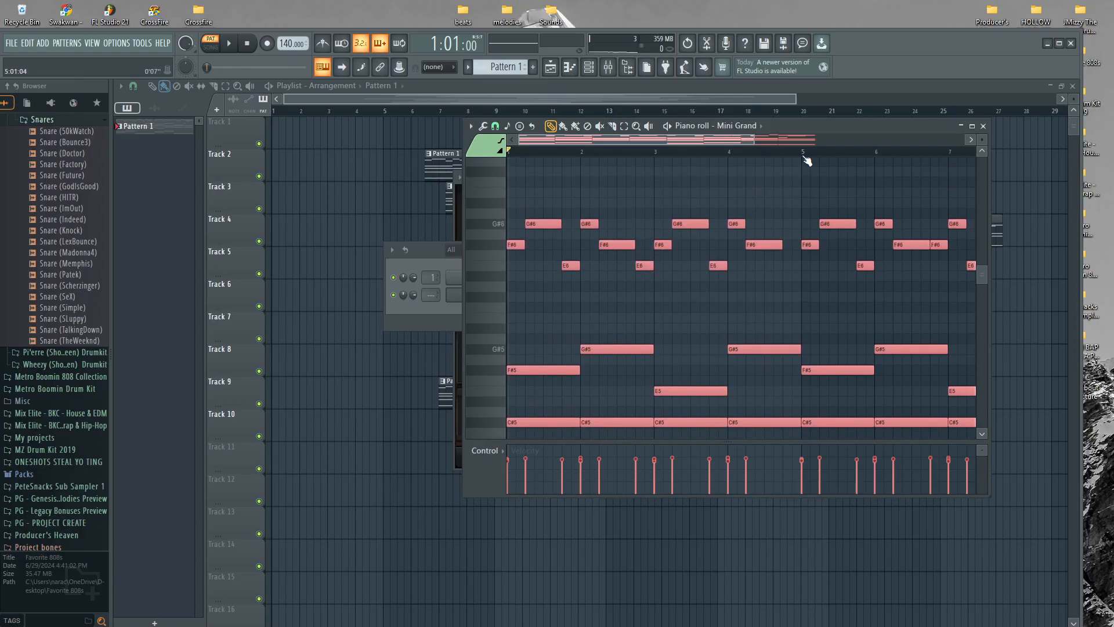
# Return the playhead to the pattern's start and listen to it again, following the notes through bar 3
pyautogui.click(737, 151)
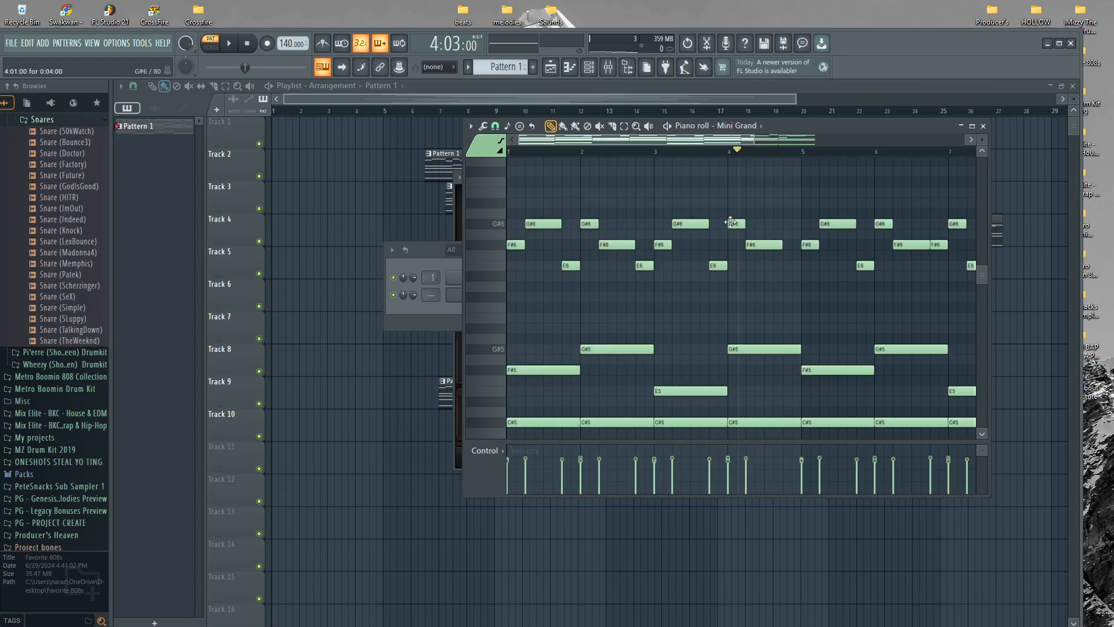
pyautogui.moveTo(745, 151); pyautogui.dragTo(504, 153)
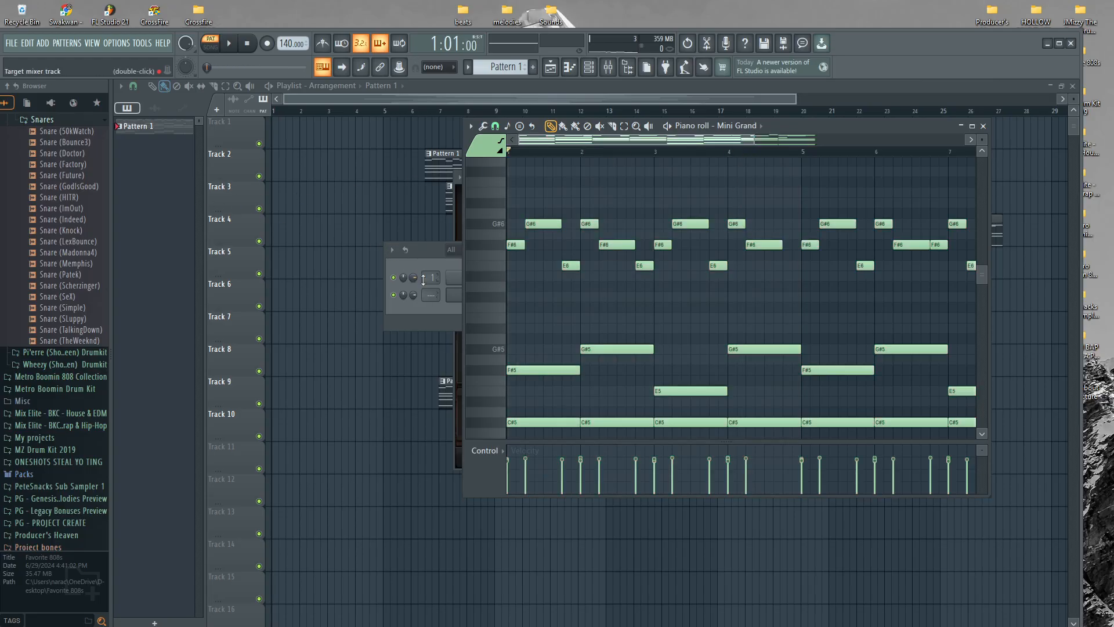
pyautogui.press('space')
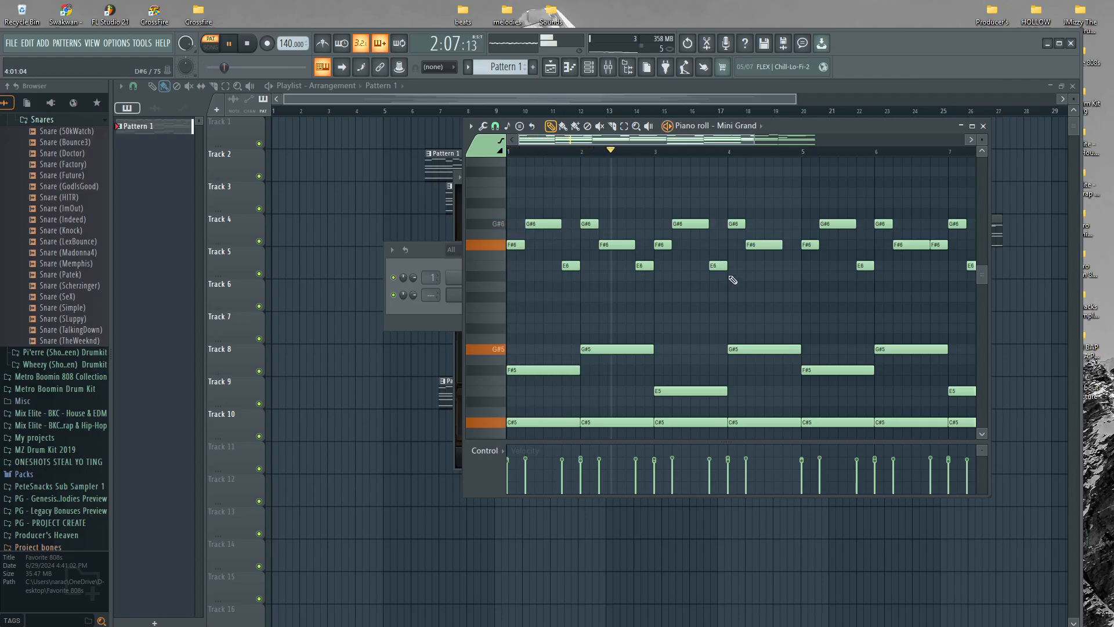
pyautogui.scroll(1, 716, 324)
pyautogui.scroll(1, 716, 324)
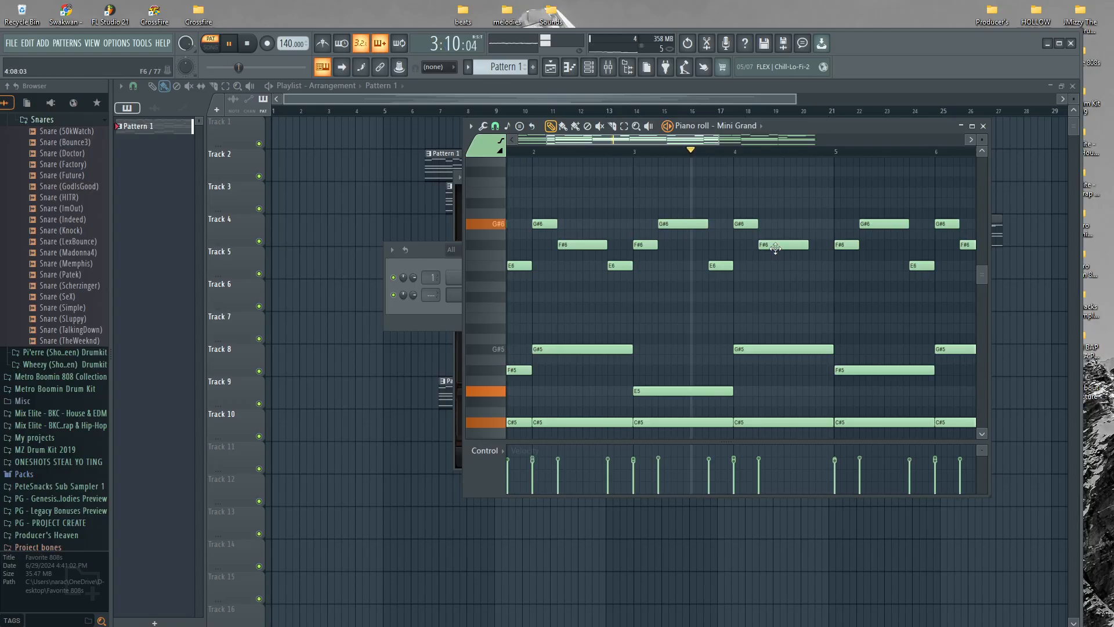
pyautogui.press('space')
pyautogui.scroll(-1, 792, 342)
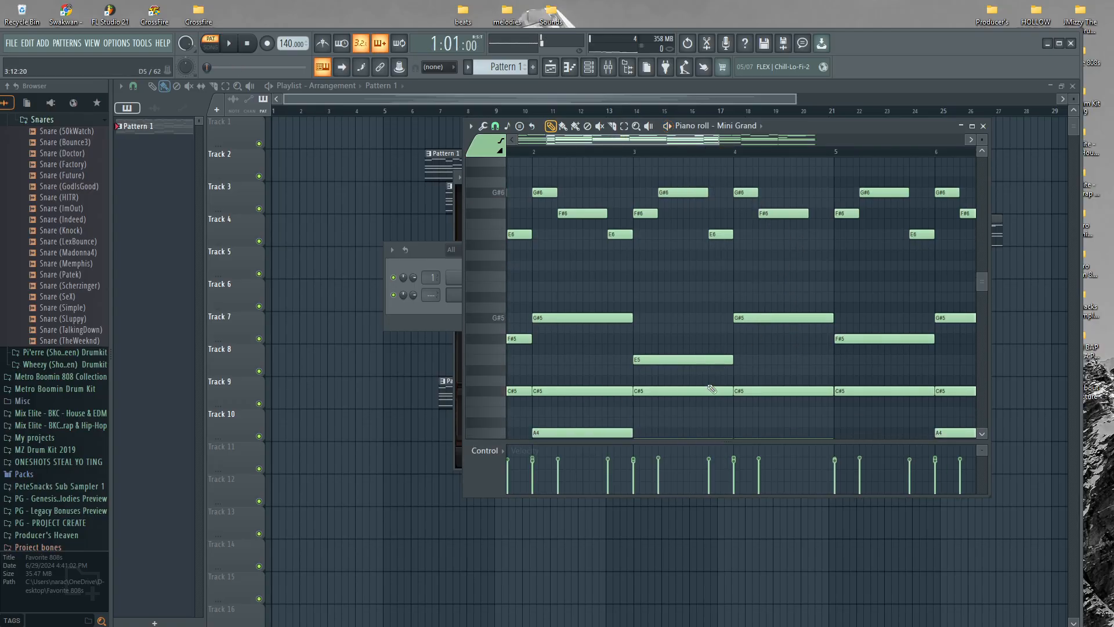
# Replace the G#5 chord note in bar 4 with a D#5 note of one bar and play the pattern
pyautogui.click(746, 401)
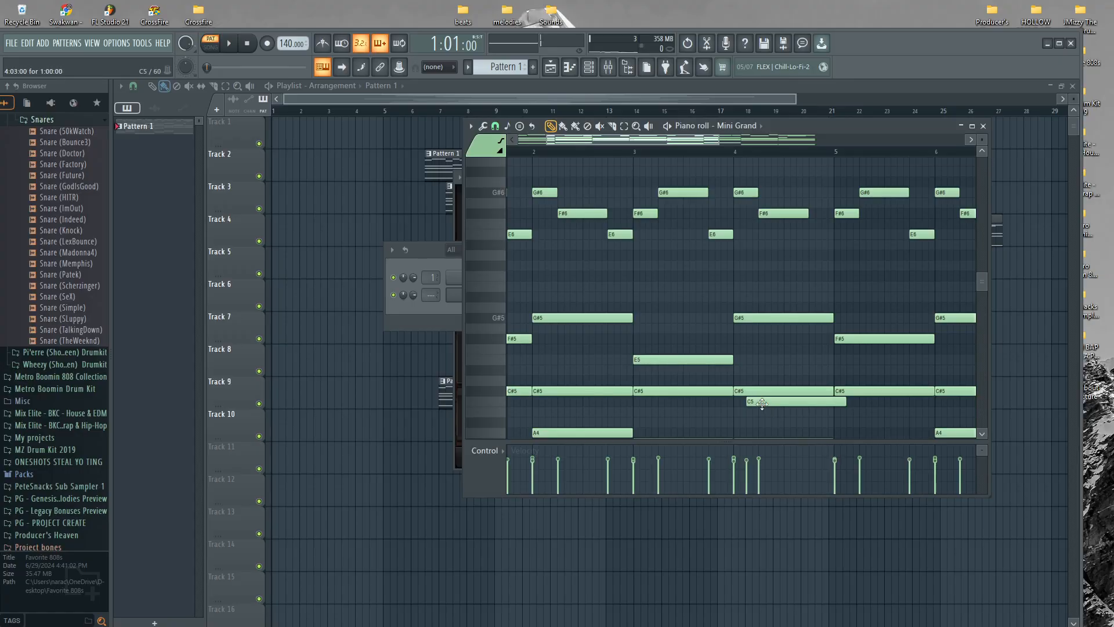
pyautogui.moveTo(754, 402); pyautogui.dragTo(742, 371)
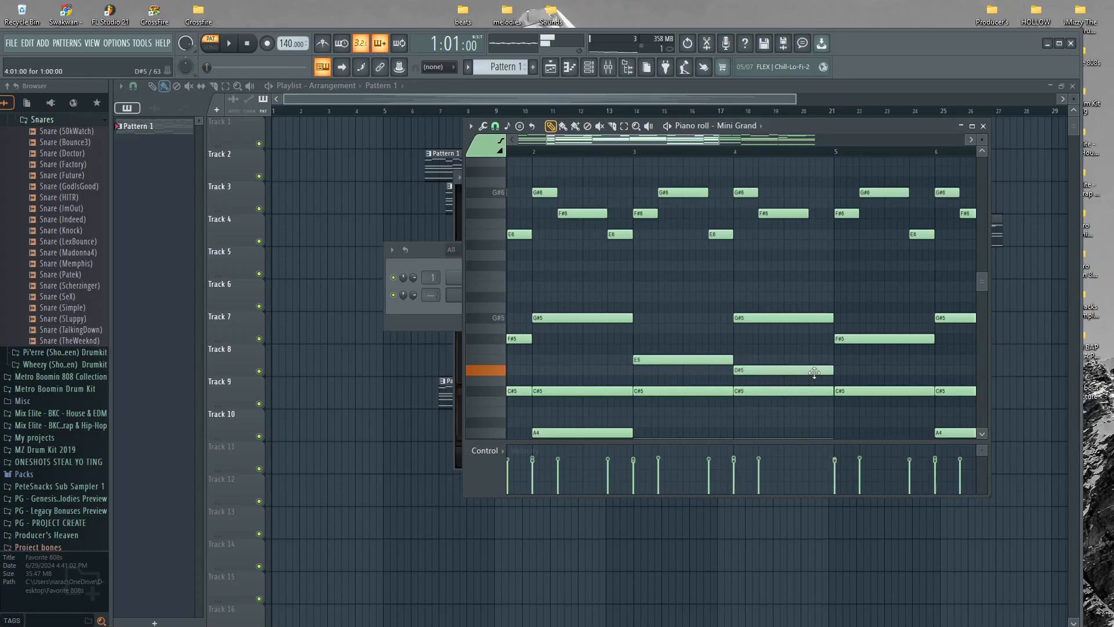
pyautogui.rightClick(781, 319)
pyautogui.press('space')
pyautogui.scroll(-1, 781, 318)
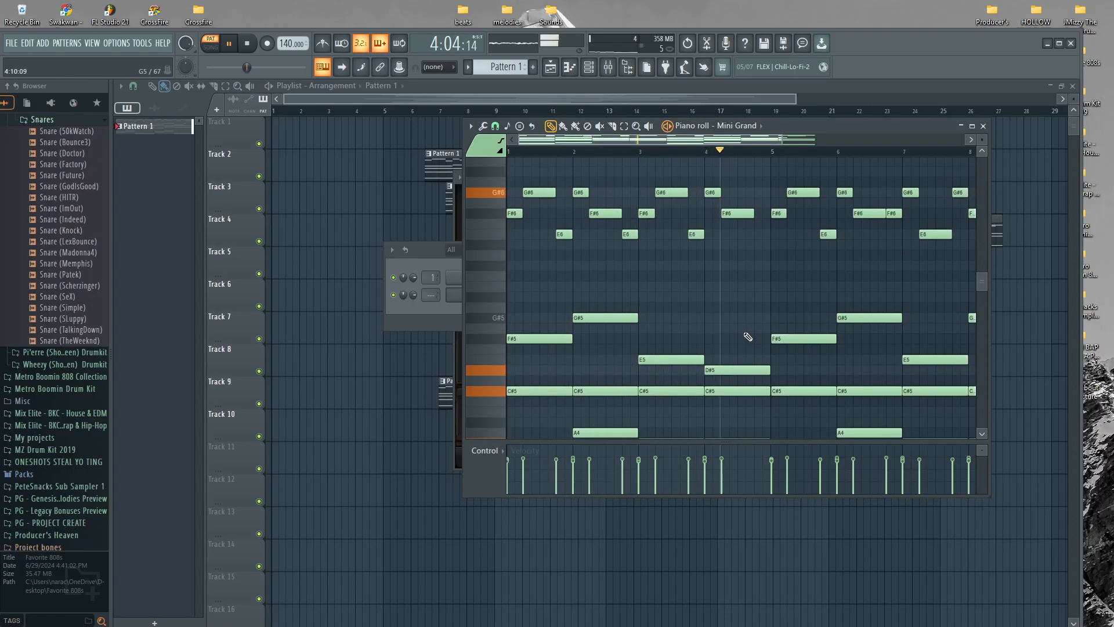
pyautogui.press('space')
# Lower bar 4's melody notes from G#6 to E6 and from F#6 to D#6, and play the pattern
pyautogui.moveTo(709, 192); pyautogui.dragTo(723, 244)
pyautogui.press('space')
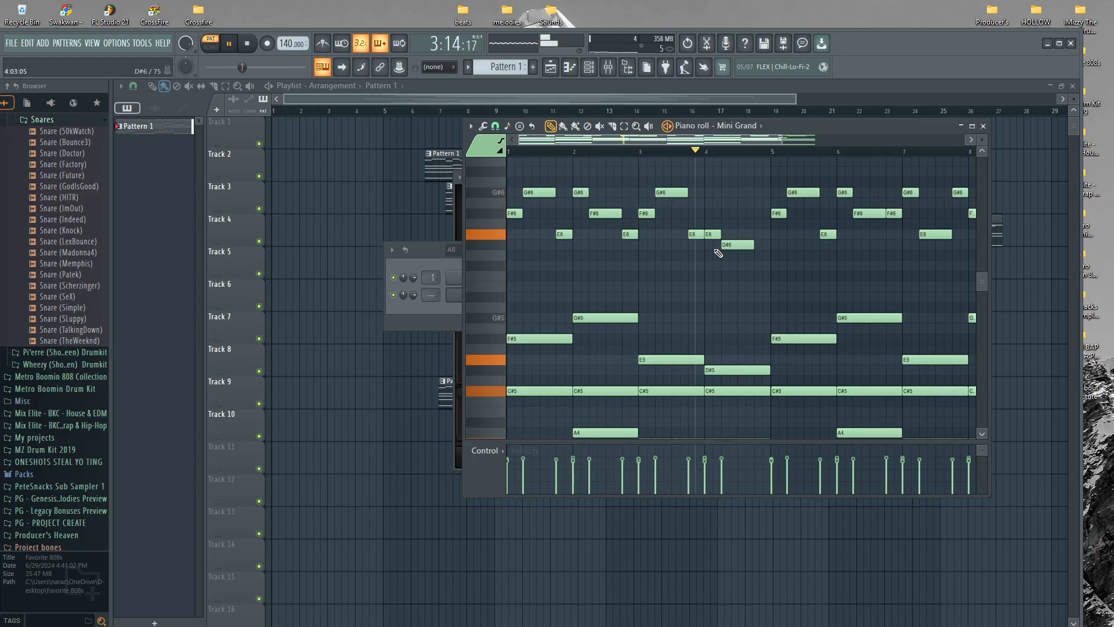
pyautogui.press('space')
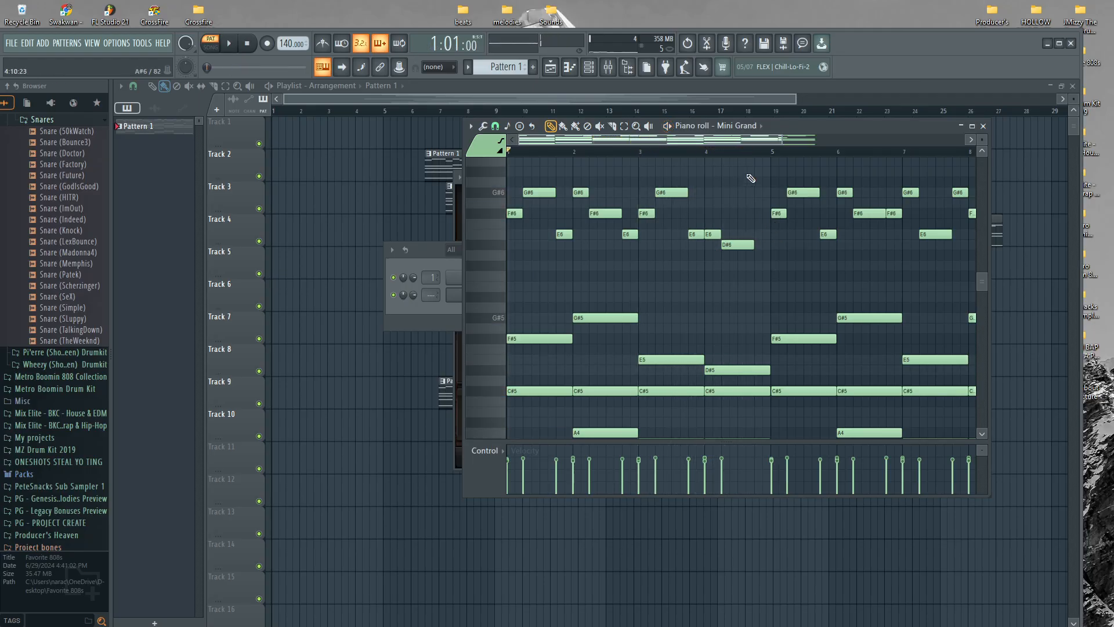
# Raise the D#5 chord note in bar 4 to F#5 and play the pattern
pyautogui.scroll(-2, 722, 302)
pyautogui.moveTo(725, 303); pyautogui.dragTo(725, 276)
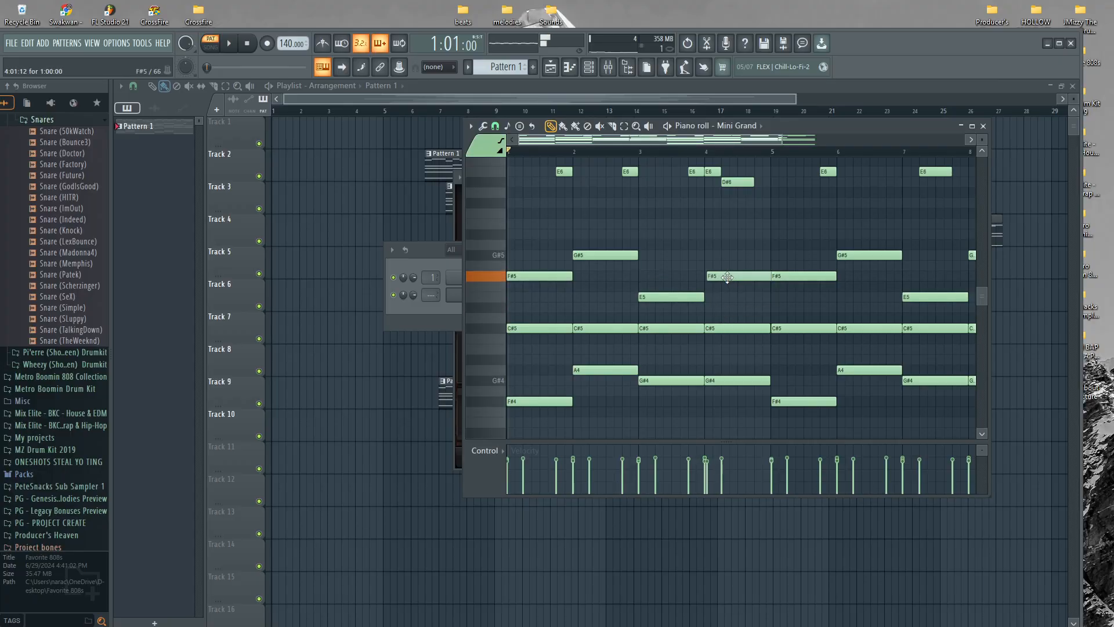
pyautogui.press('space')
pyautogui.press('space')
# Rearrange the melody in bars 1 and 2 using F#6, E6 and G#6 notes, and play the pattern
pyautogui.scroll(3, 559, 276)
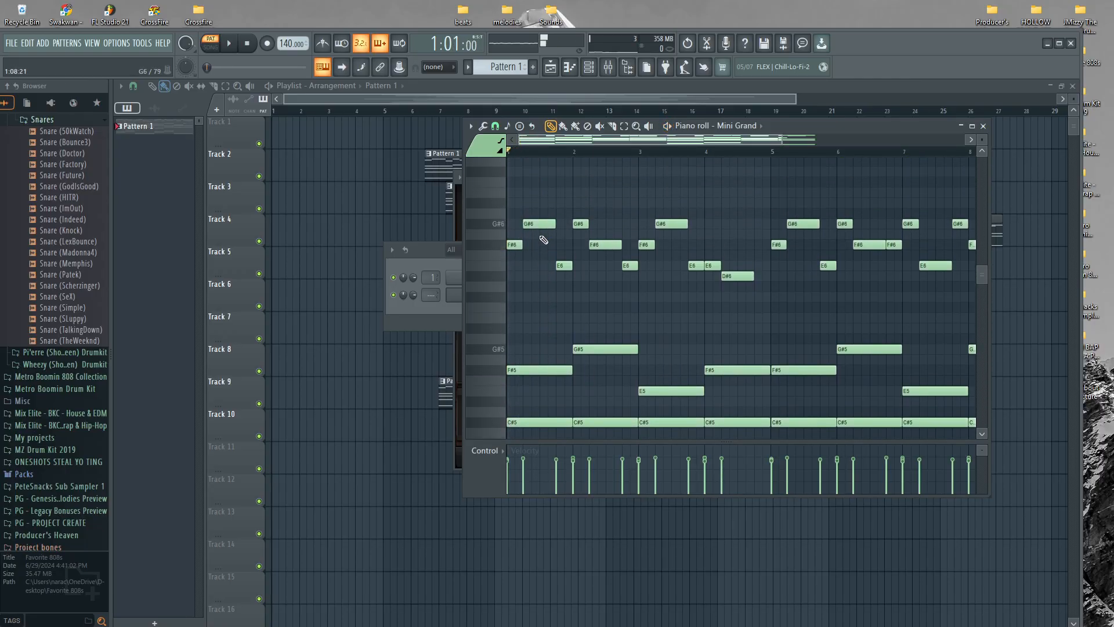
pyautogui.click(514, 244)
pyautogui.moveTo(534, 224); pyautogui.dragTo(626, 268)
pyautogui.press('space')
pyautogui.press('space')
pyautogui.press('space')
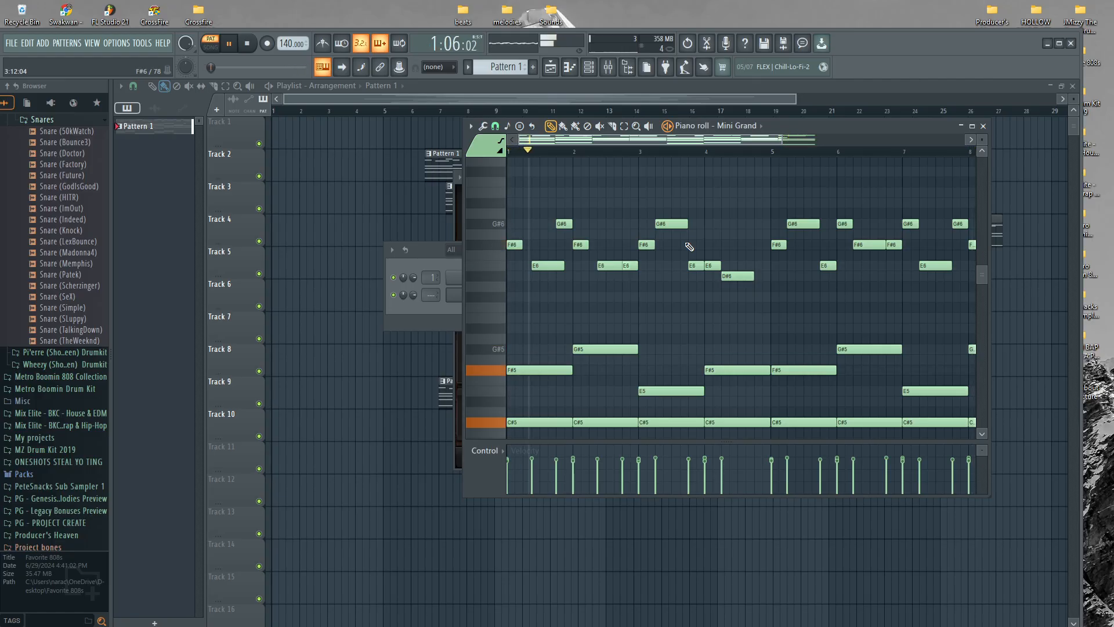
pyautogui.press('space')
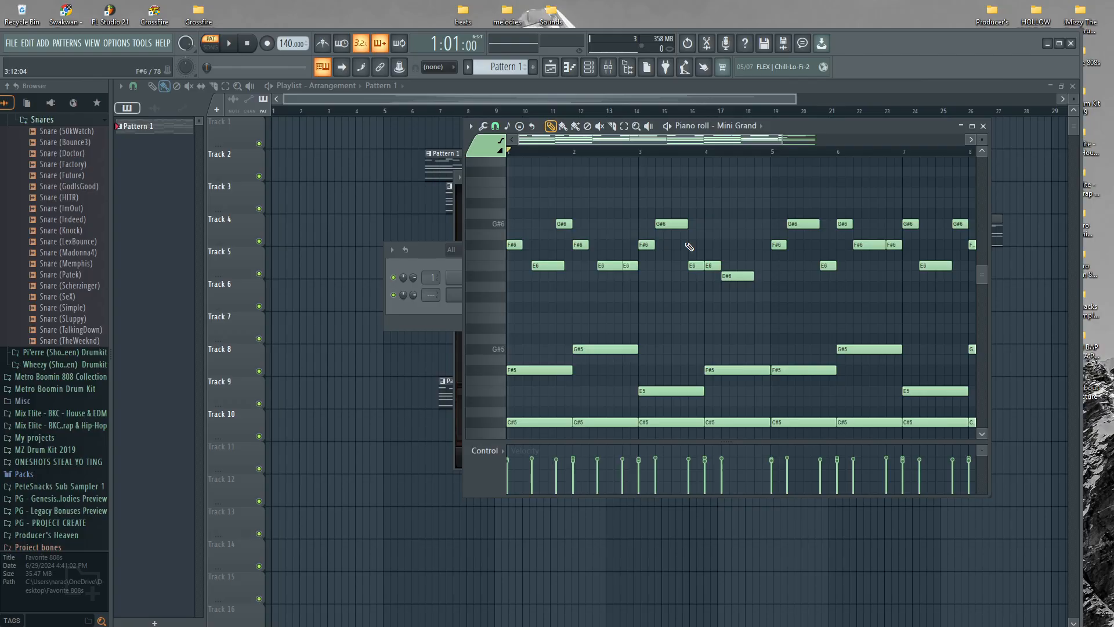
# Examine the Mini Grand pattern's melody, chord and bass notes in the piano roll
pyautogui.click(588, 60)
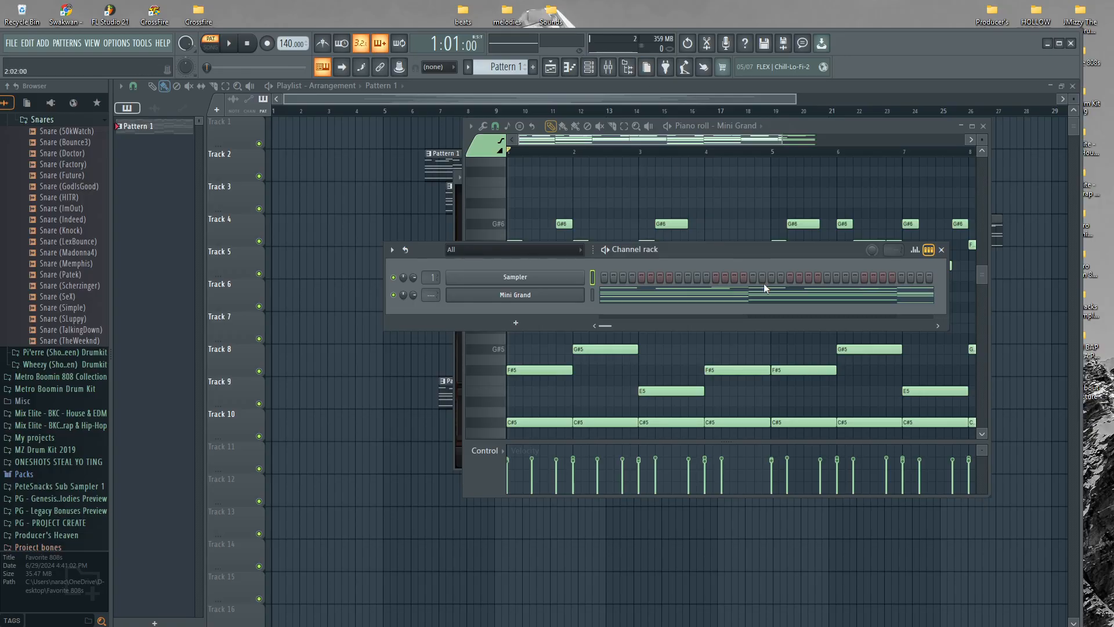
pyautogui.click(768, 299)
pyautogui.click(761, 311)
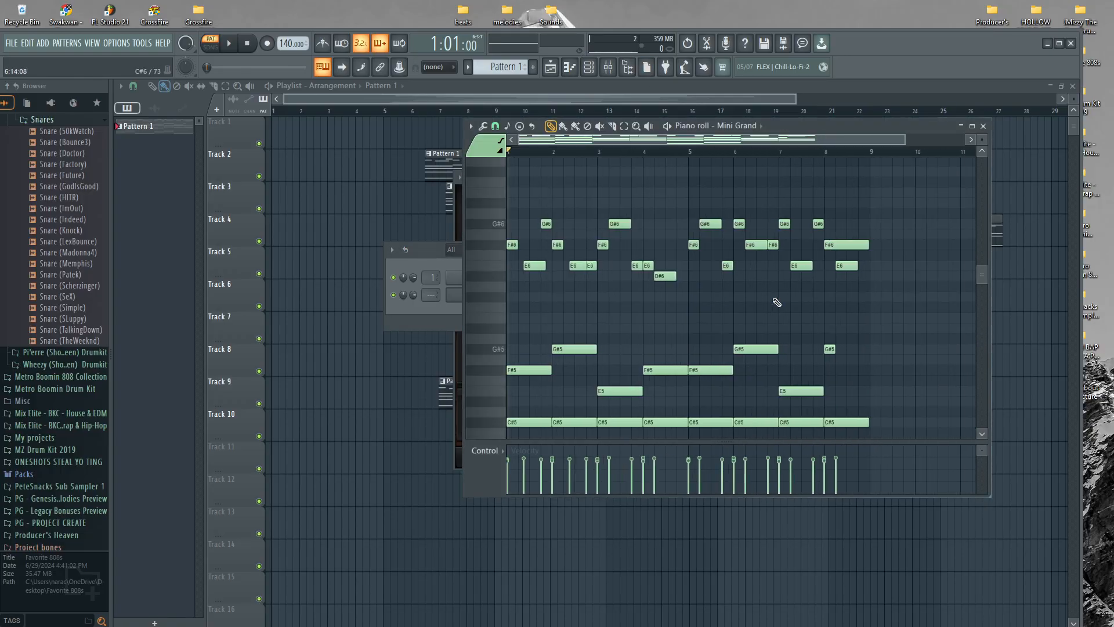
pyautogui.scroll(-5, 776, 303)
pyautogui.scroll(5, 776, 303)
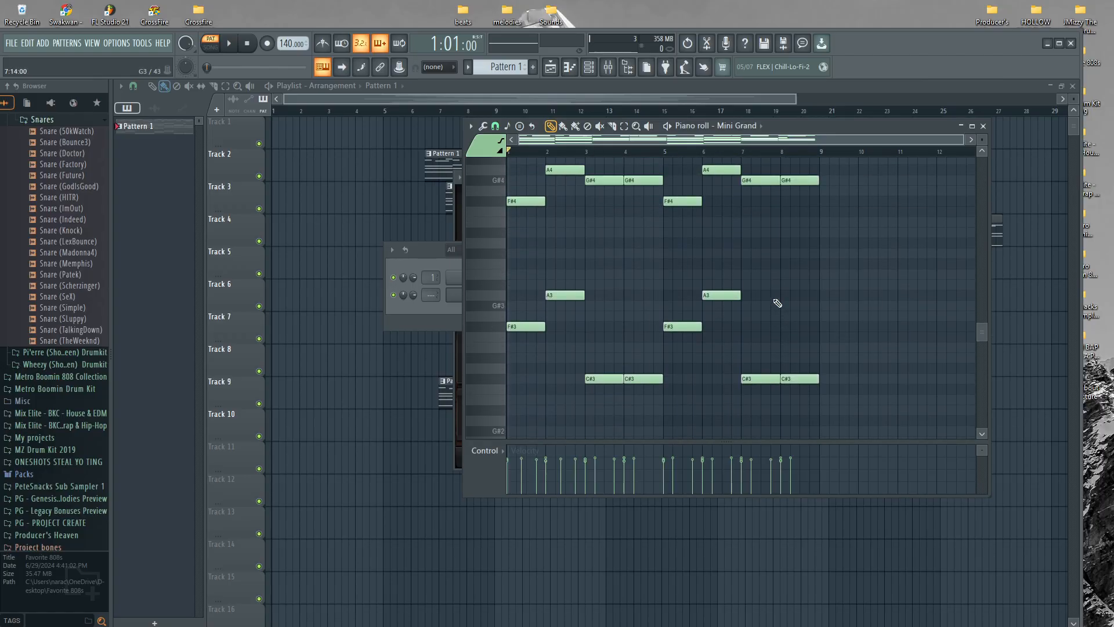
pyautogui.scroll(-8, 754, 282)
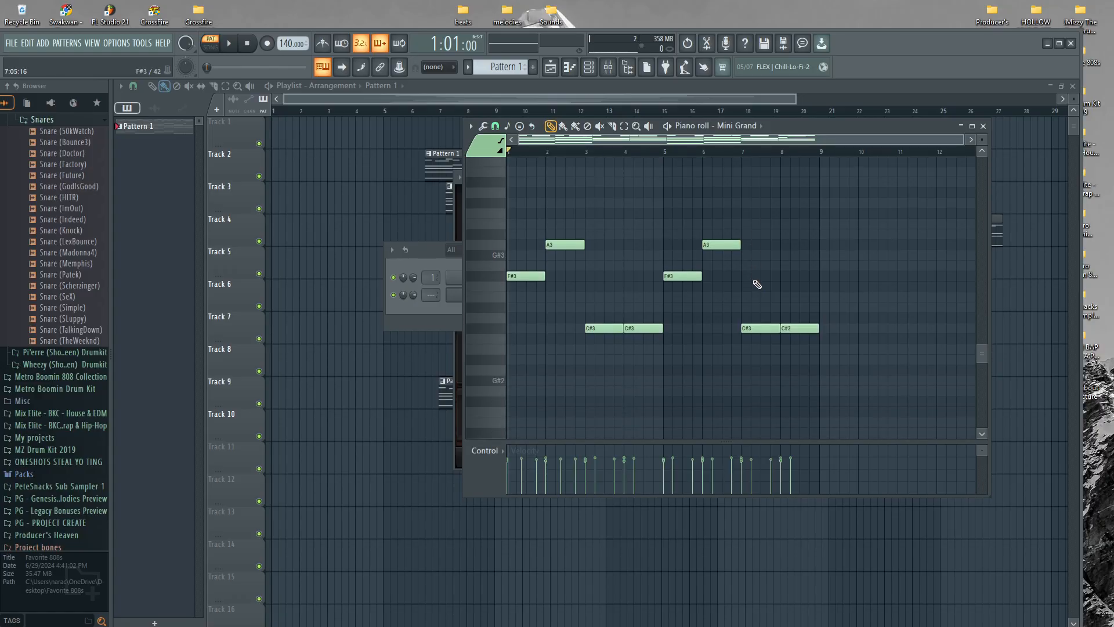
pyautogui.scroll(3, 757, 284)
pyautogui.click(443, 311)
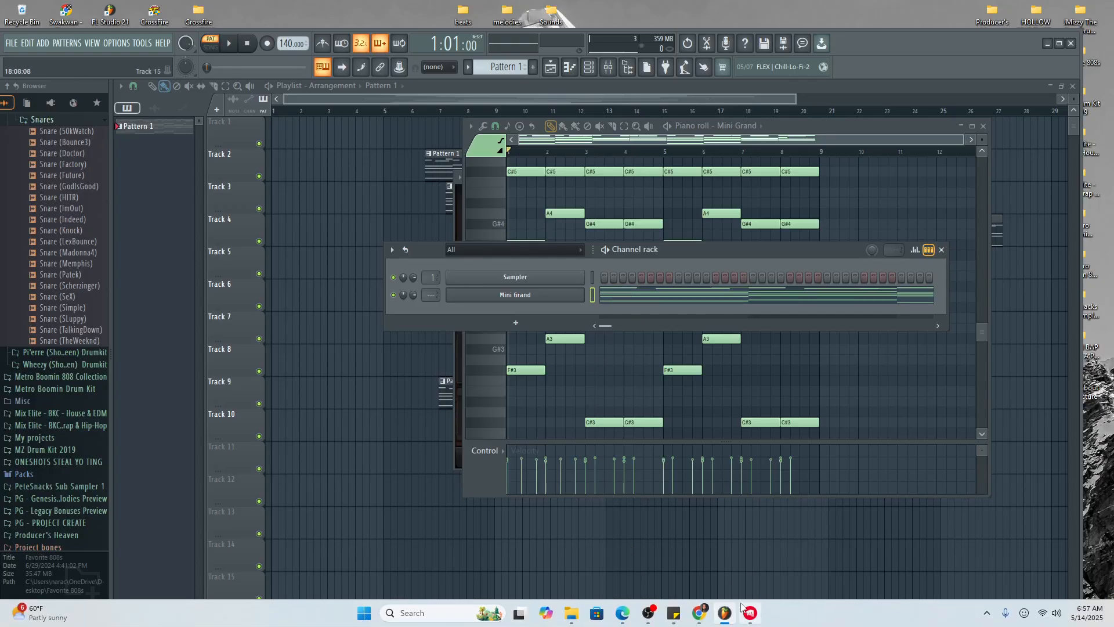
# Switch to Chrome to look over the Scaler 3 cart page, and return to FL Studio
pyautogui.moveTo(724, 613)
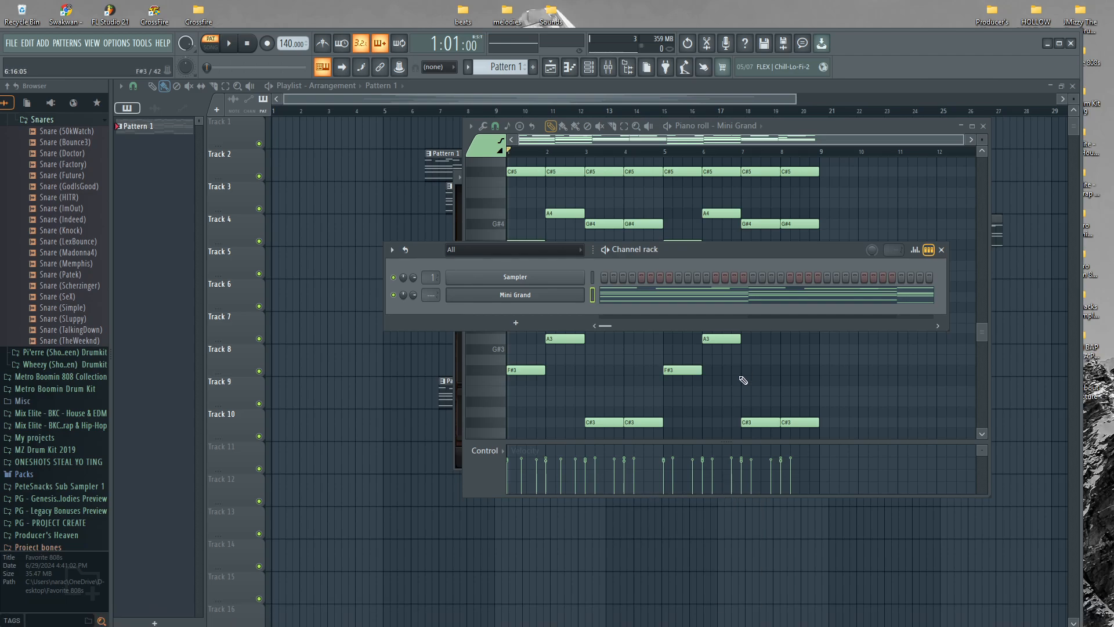
pyautogui.click(699, 614)
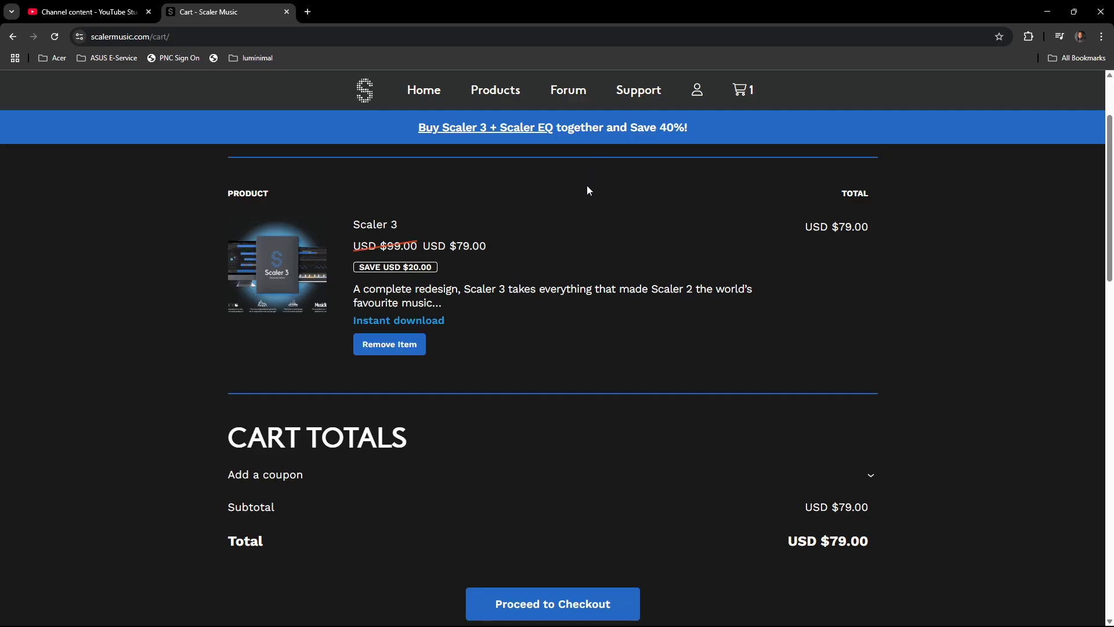
pyautogui.scroll(-3, 586, 186)
pyautogui.scroll(6, 587, 186)
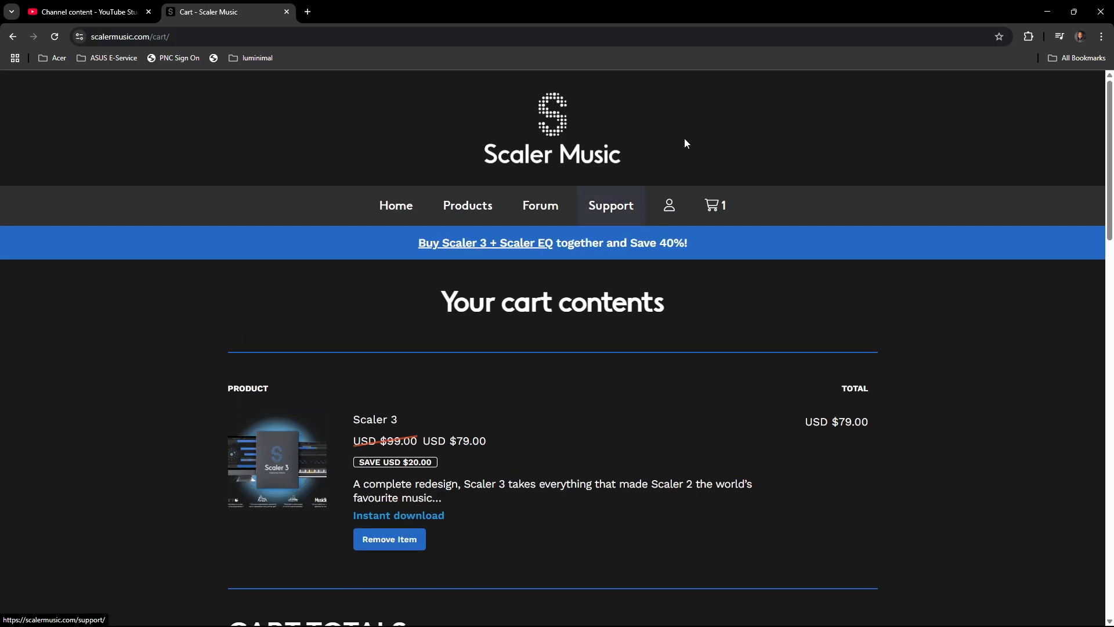
pyautogui.click(1047, 12)
# Bring the playlist to the front and delete all Pattern 1 clips from Tracks 2 to 10
pyautogui.click(848, 138)
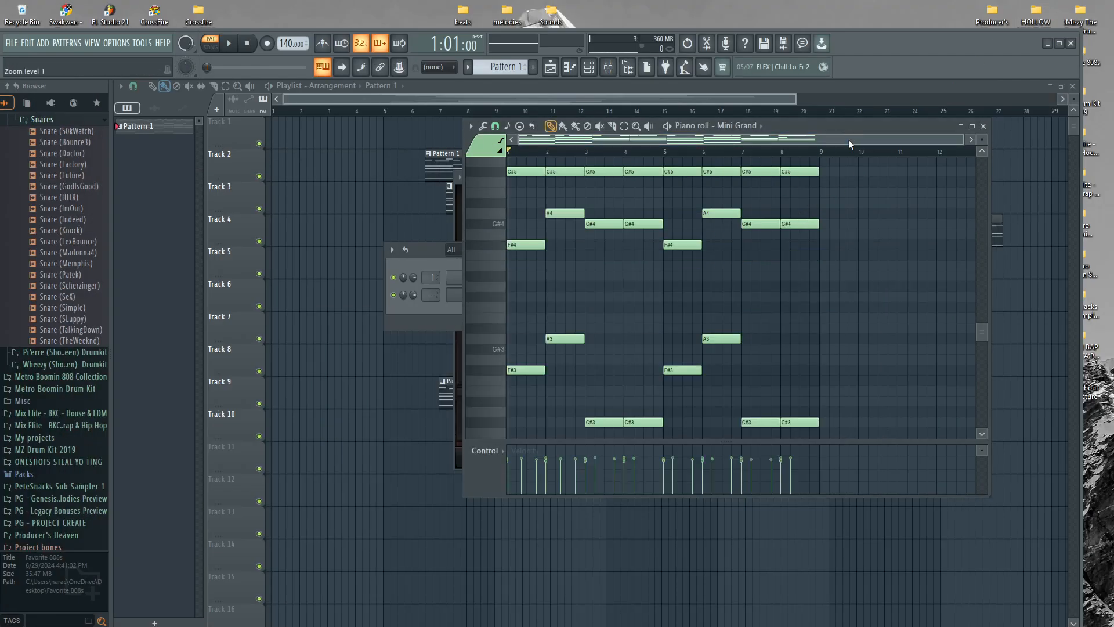
pyautogui.scroll(1, 779, 311)
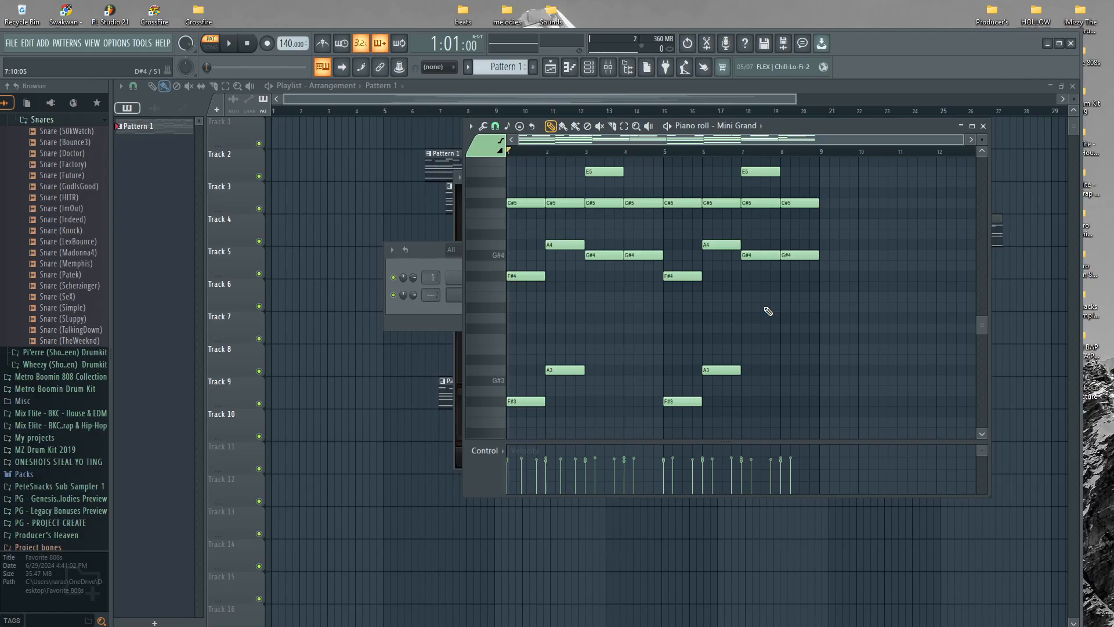
pyautogui.scroll(3, 766, 308)
pyautogui.rightClick(385, 200)
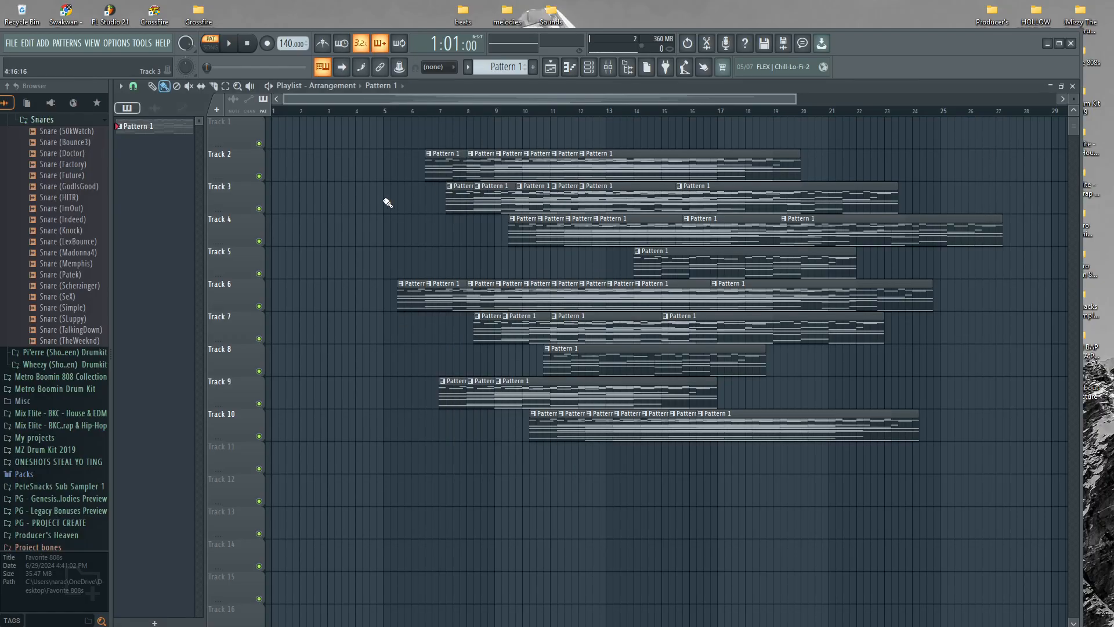
pyautogui.moveTo(439, 203)
pyautogui.mouseDown()
pyautogui.moveTo(708, 224)
pyautogui.moveTo(896, 329)
pyautogui.moveTo(416, 193)
pyautogui.moveTo(470, 179)
pyautogui.mouseUp()
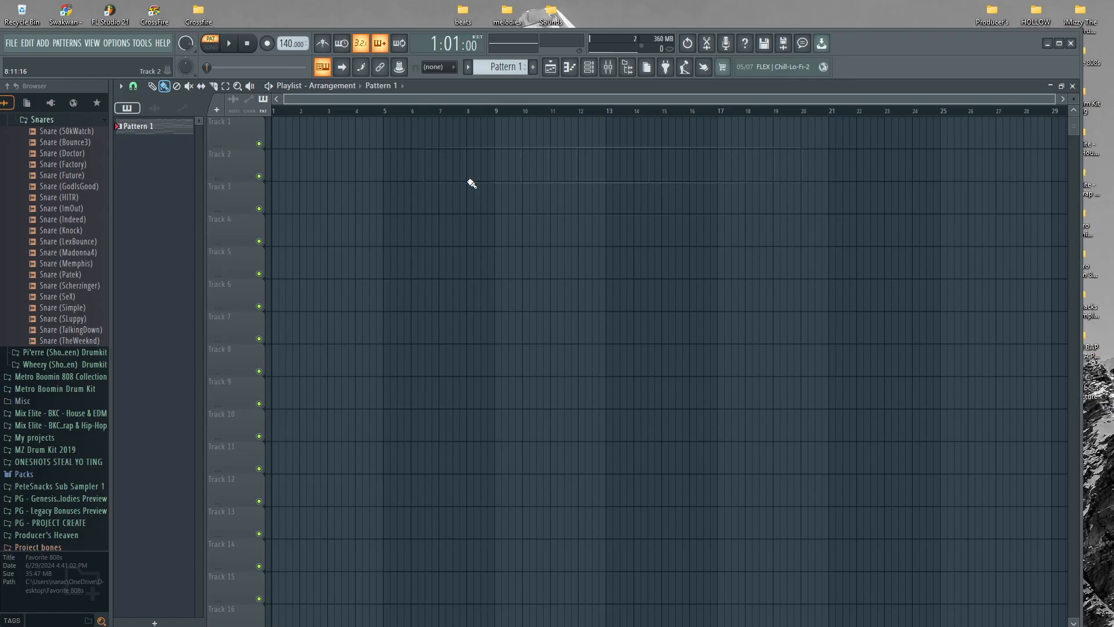
# Place a Pattern 1 clip at the start of Track 1 and repeat it up to bar 25
pyautogui.click(324, 153)
pyautogui.moveTo(374, 152); pyautogui.dragTo(280, 141)
pyautogui.scroll(2, 302, 174)
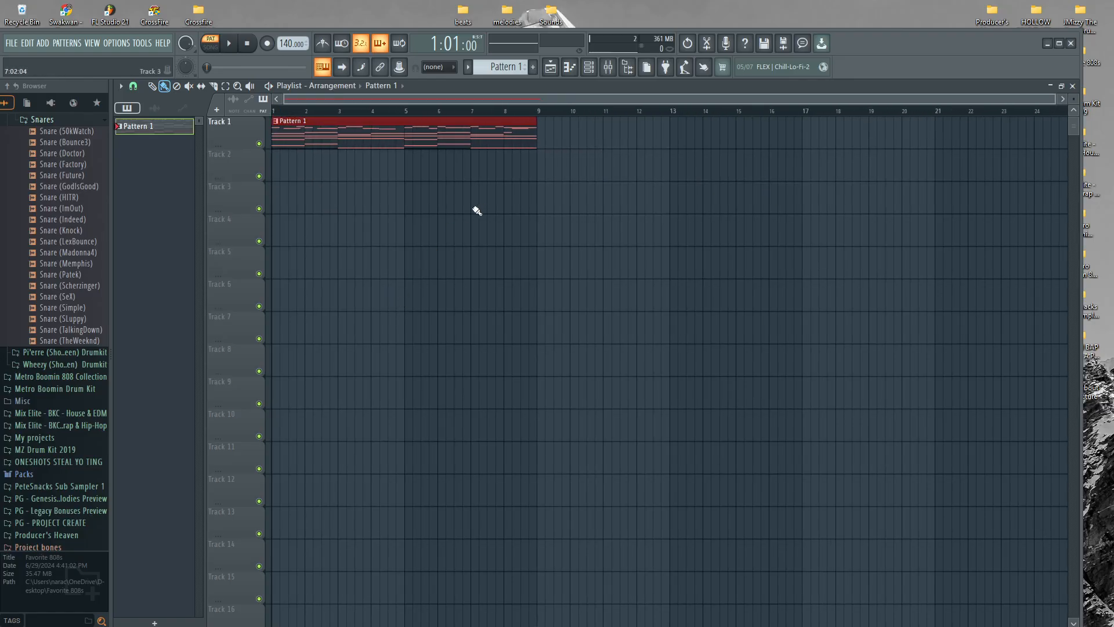
pyautogui.moveTo(406, 141)
pyautogui.mouseDown()
pyautogui.moveTo(483, 150)
pyautogui.moveTo(654, 127)
pyautogui.moveTo(940, 117)
pyautogui.moveTo(917, 122)
pyautogui.mouseUp()
pyautogui.scroll(-2, 906, 207)
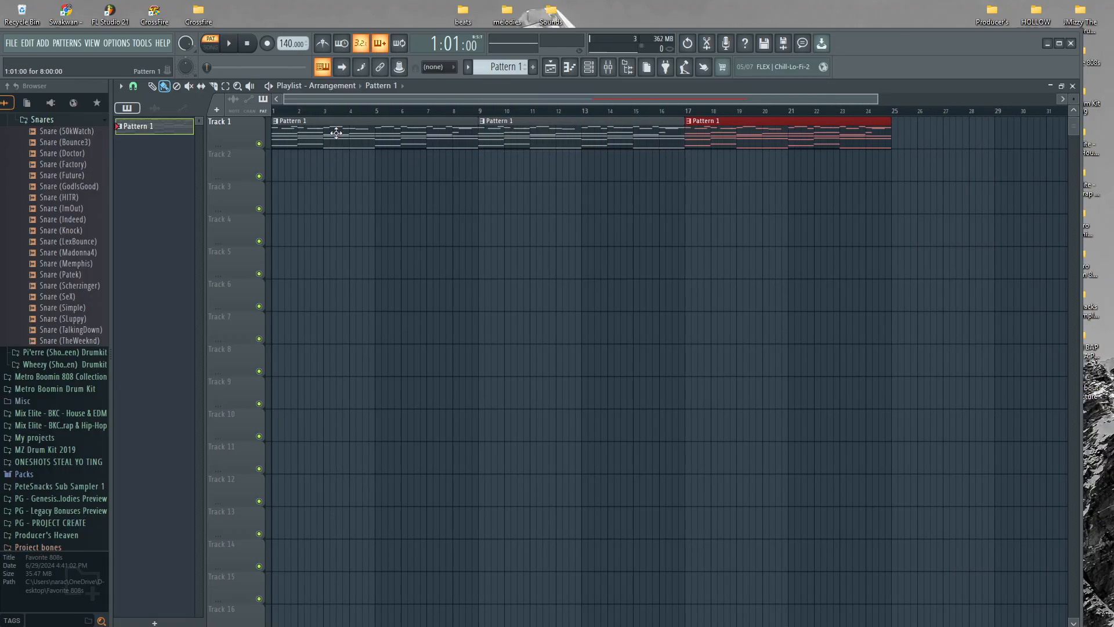
# Delete the two repeated clips on Track 1 and extend the first clip to bar 29
pyautogui.rightClick(518, 133)
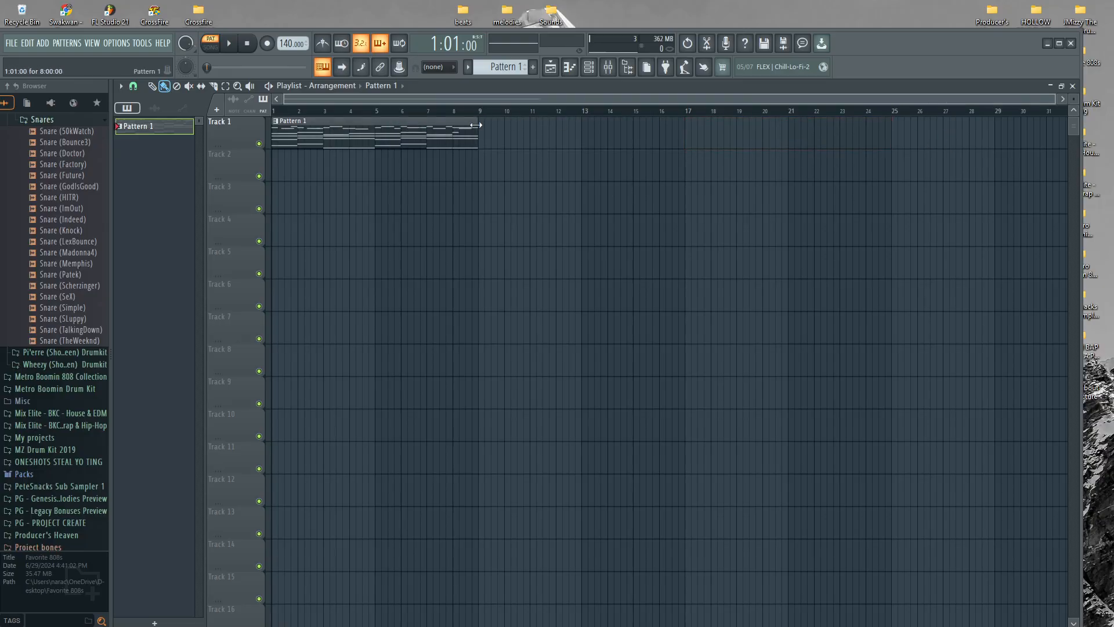
pyautogui.moveTo(477, 125)
pyautogui.mouseDown()
pyautogui.moveTo(1020, 160)
pyautogui.moveTo(992, 169)
pyautogui.mouseUp()
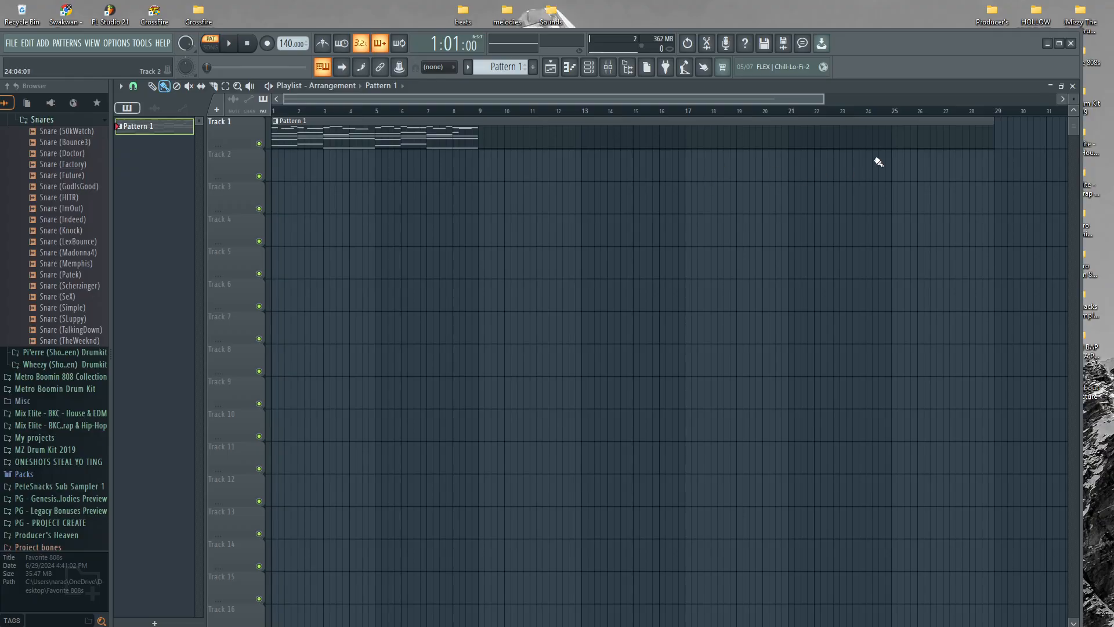
# Place Pattern 1 clips on Track 2 at bar 23 and on Track 3 near bar 25
pyautogui.click(852, 166)
pyautogui.moveTo(914, 158); pyautogui.dragTo(909, 157)
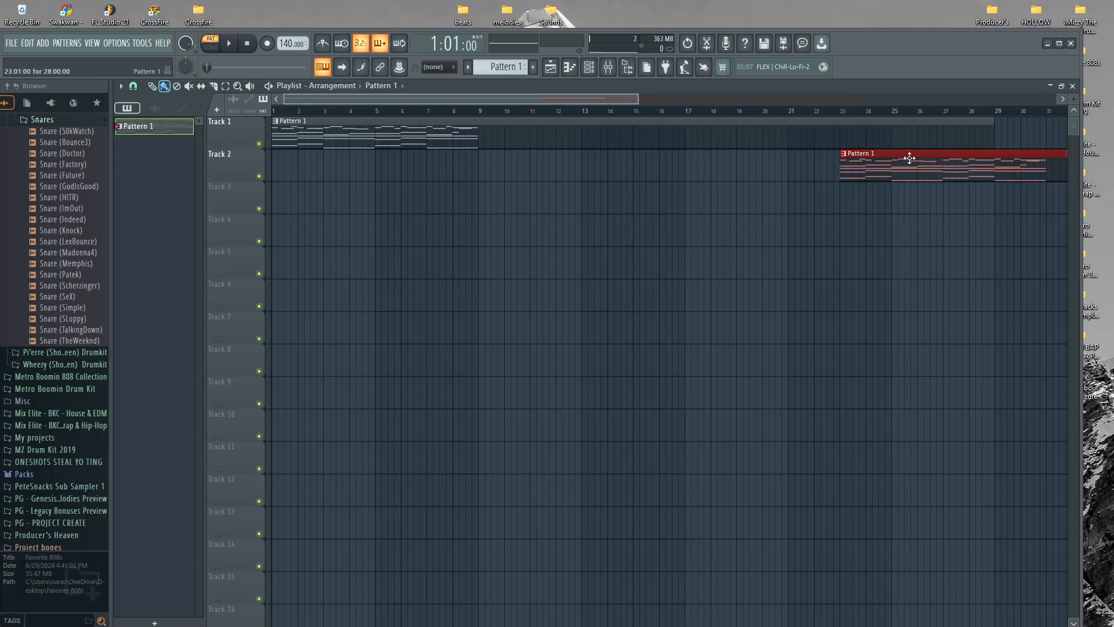
pyautogui.click(903, 200)
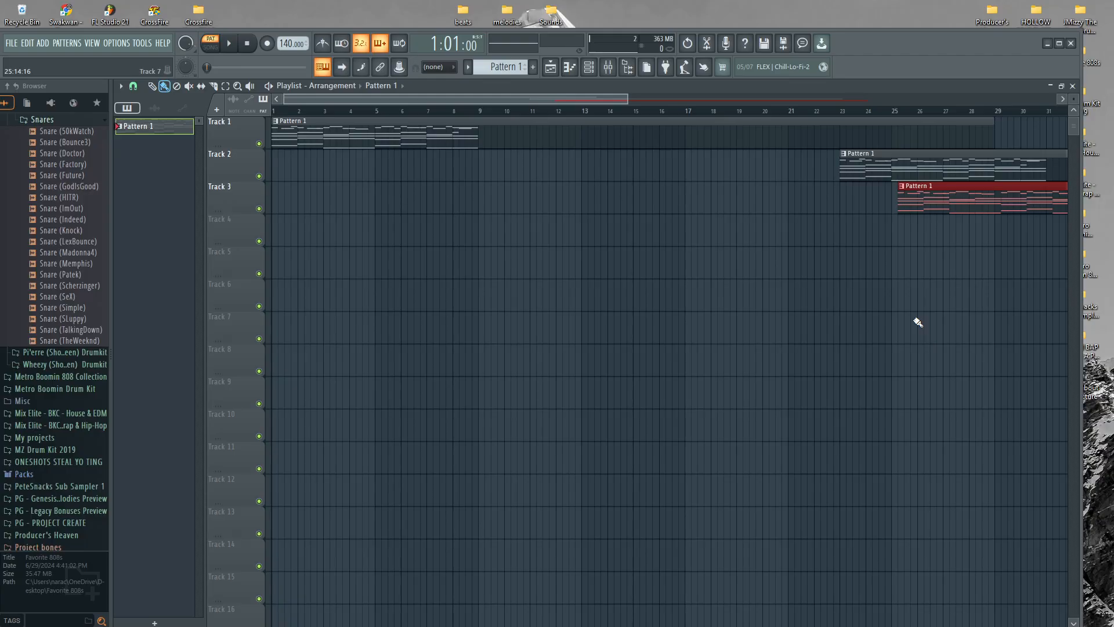
# Delete the Pattern 1 clips from Tracks 1, 2 and 3
pyautogui.rightClick(940, 225)
pyautogui.rightClick(939, 200)
pyautogui.rightClick(928, 168)
pyautogui.rightClick(534, 139)
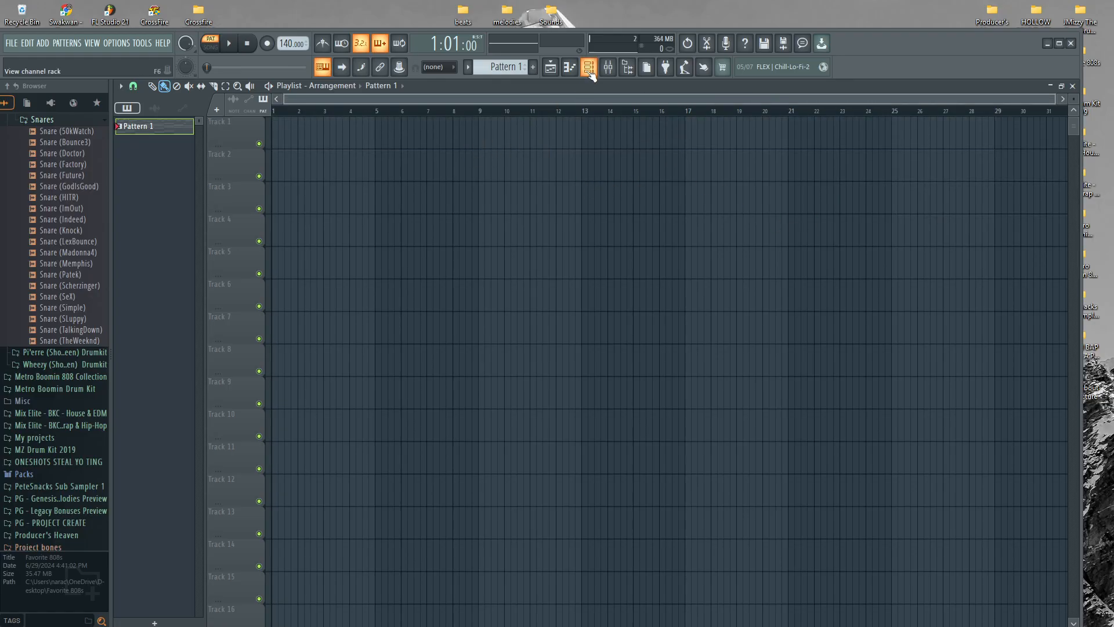
# Add Pigments as a new instrument channel in the channel rack
pyautogui.moveTo(700, 616)
pyautogui.click(588, 67)
pyautogui.click(515, 323)
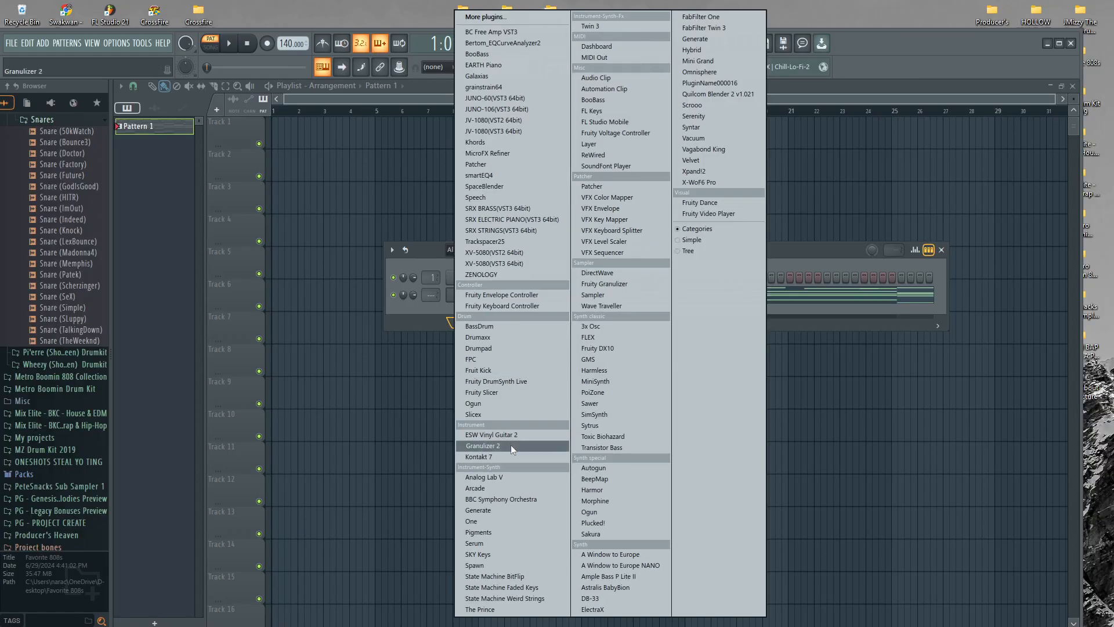
pyautogui.click(526, 532)
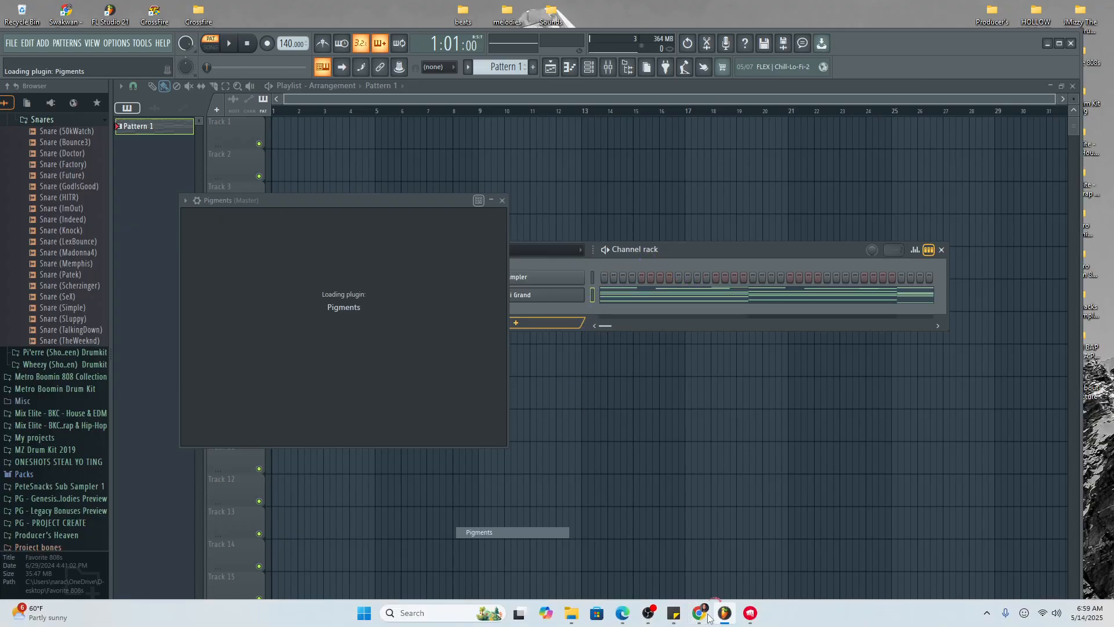
# Switch to Chrome, reopen the MIDI Wizard 2.0 page from the tab's history and go to its purchase offer
pyautogui.click(699, 612)
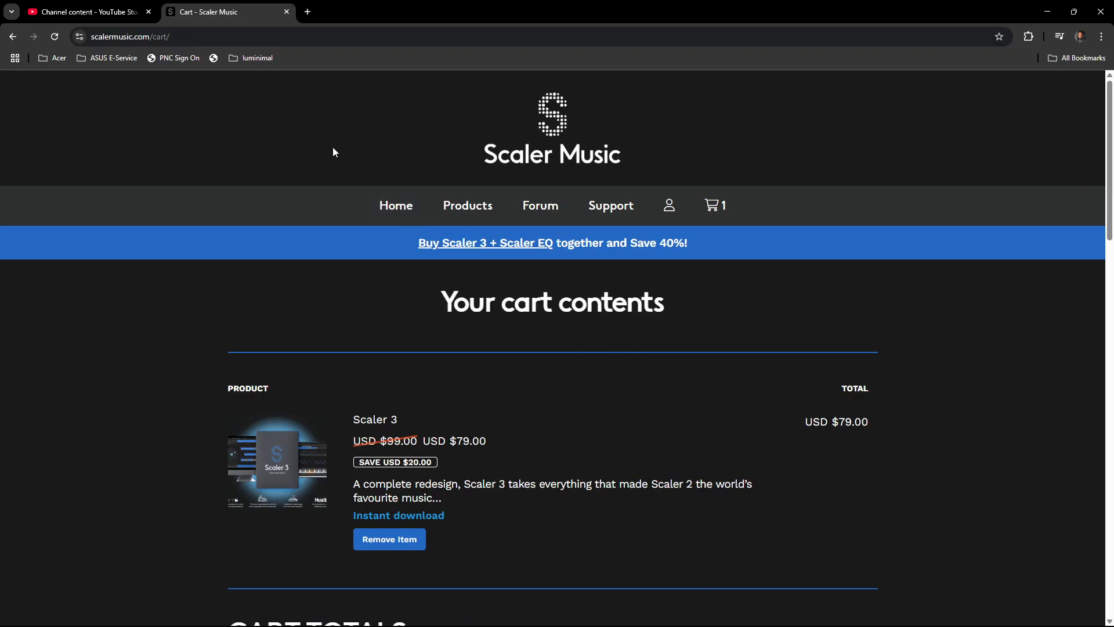
pyautogui.rightClick(12, 36)
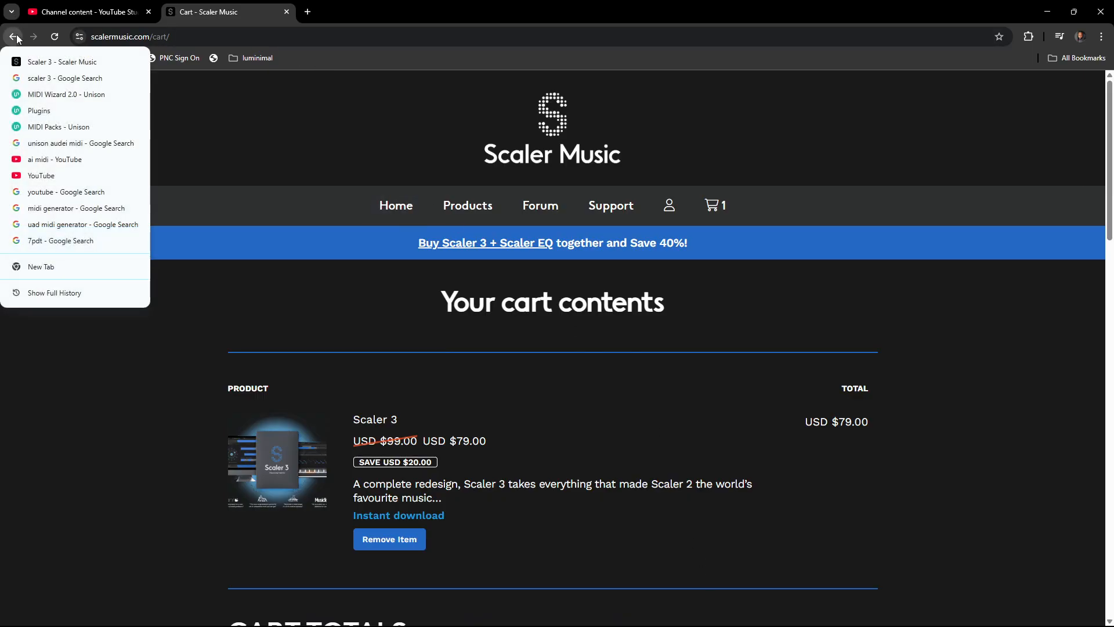
pyautogui.click(80, 96)
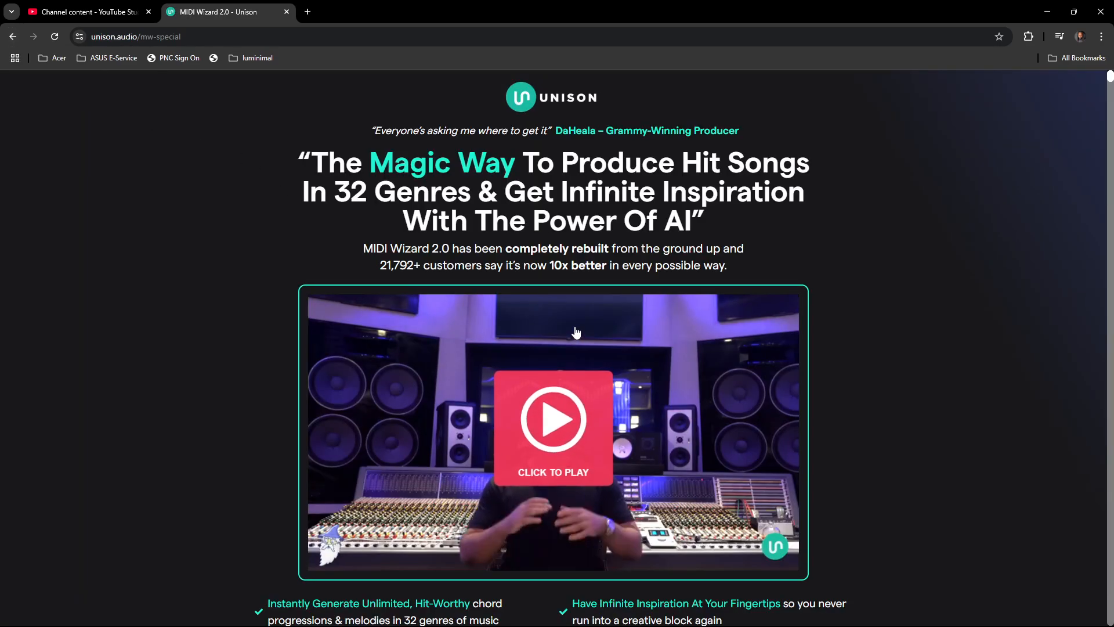
pyautogui.scroll(-7, 532, 351)
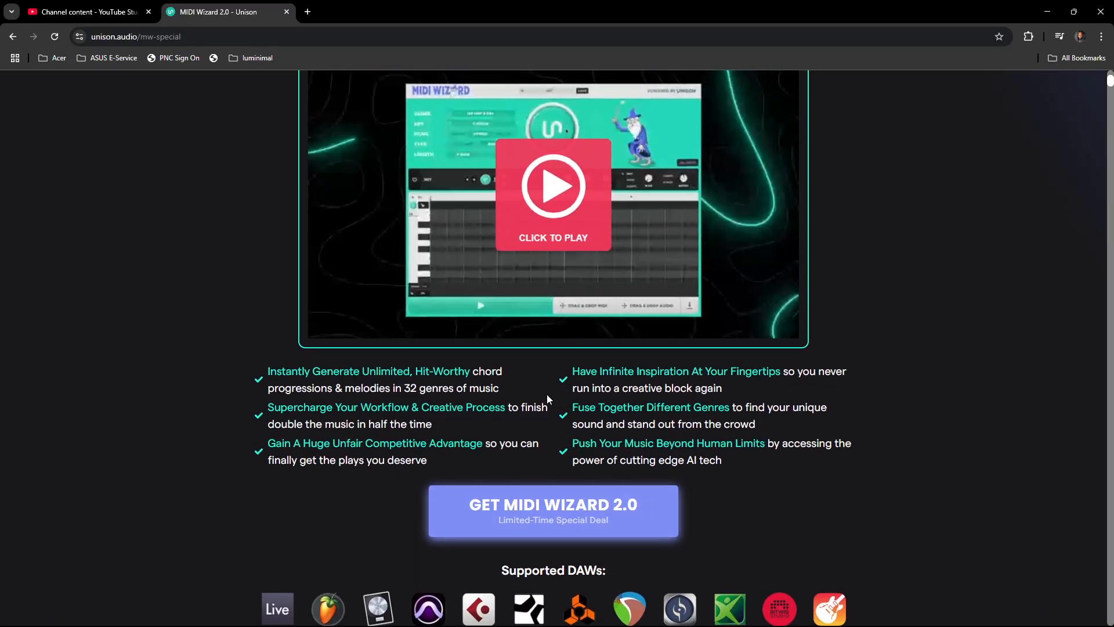
pyautogui.click(536, 440)
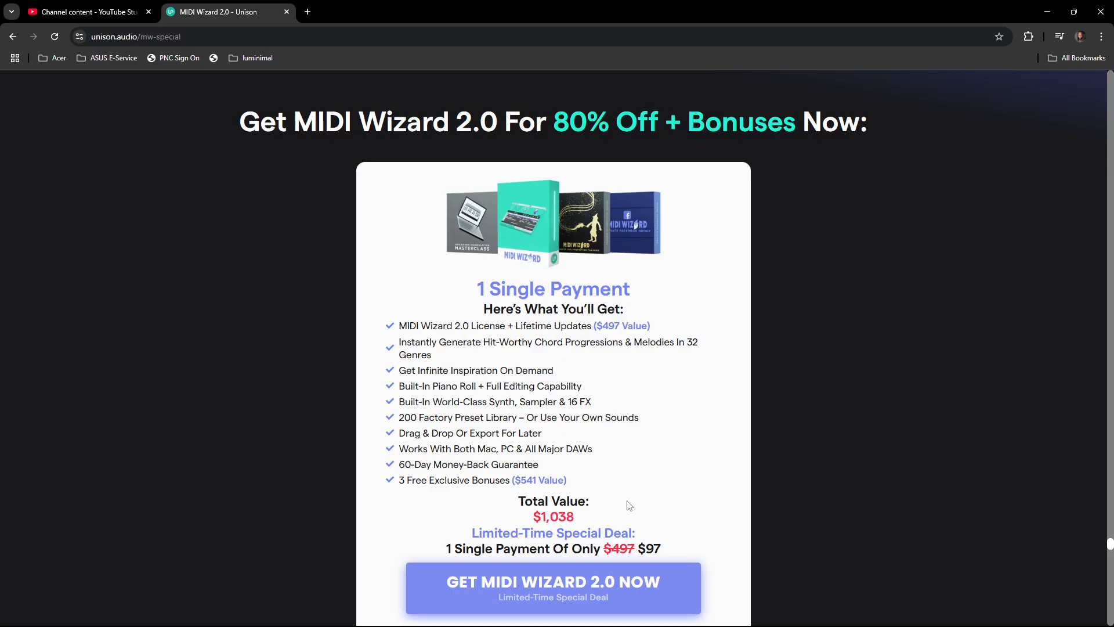
# Highlight the single-payment price and the total value in the MIDI Wizard 2.0 offer
pyautogui.scroll(-3, 628, 505)
pyautogui.moveTo(615, 375); pyautogui.dragTo(678, 384)
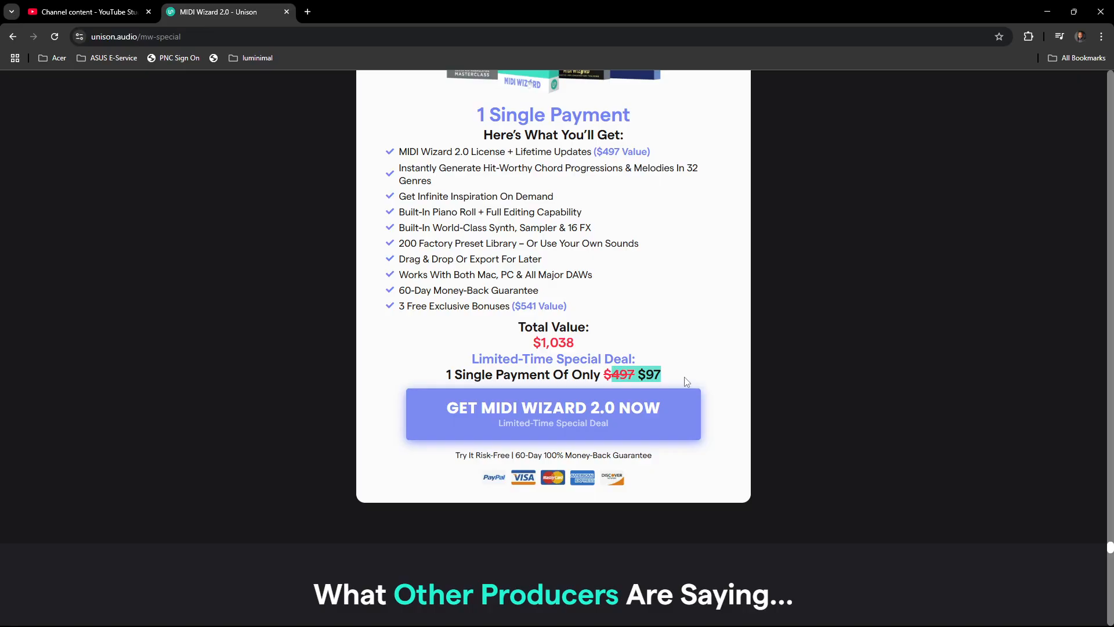
pyautogui.tripleClick(613, 375)
pyautogui.doubleClick(616, 375)
pyautogui.click(554, 343)
pyautogui.moveTo(578, 347); pyautogui.dragTo(524, 349)
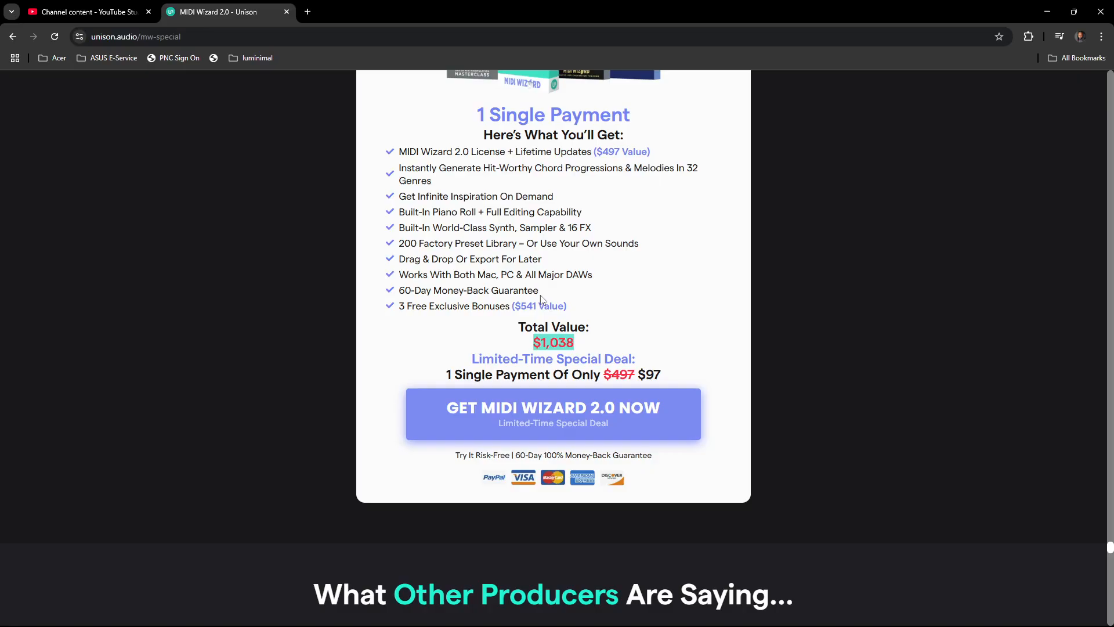
pyautogui.click(554, 348)
# Search Google for "sky keys" and open the SKY Keys website
pyautogui.click(250, 39)
pyautogui.write('sky keys')
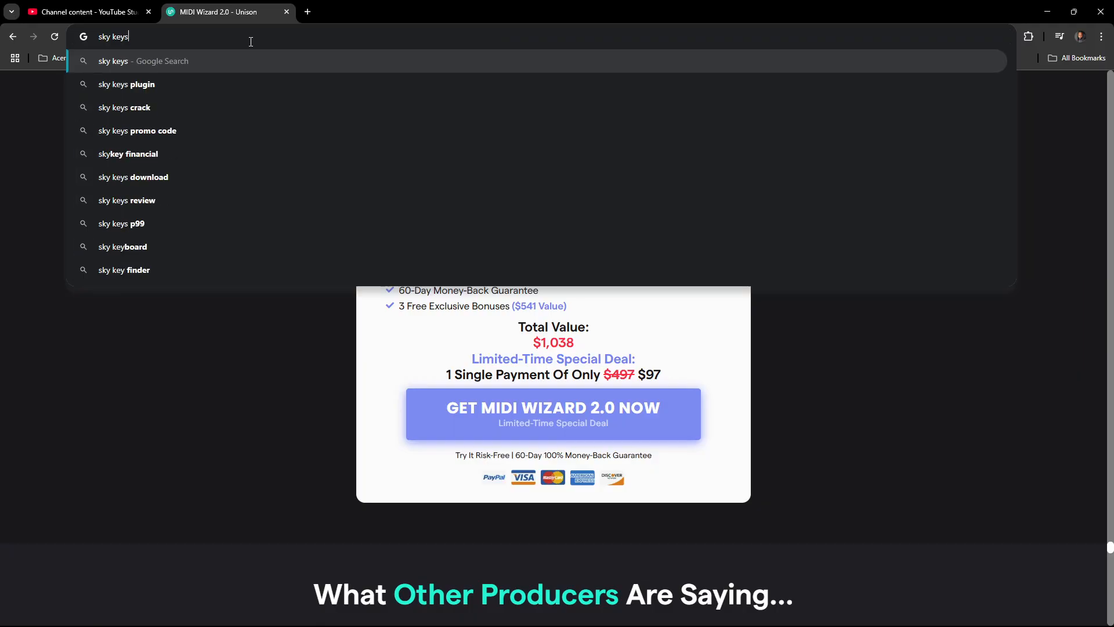
pyautogui.press('Return')
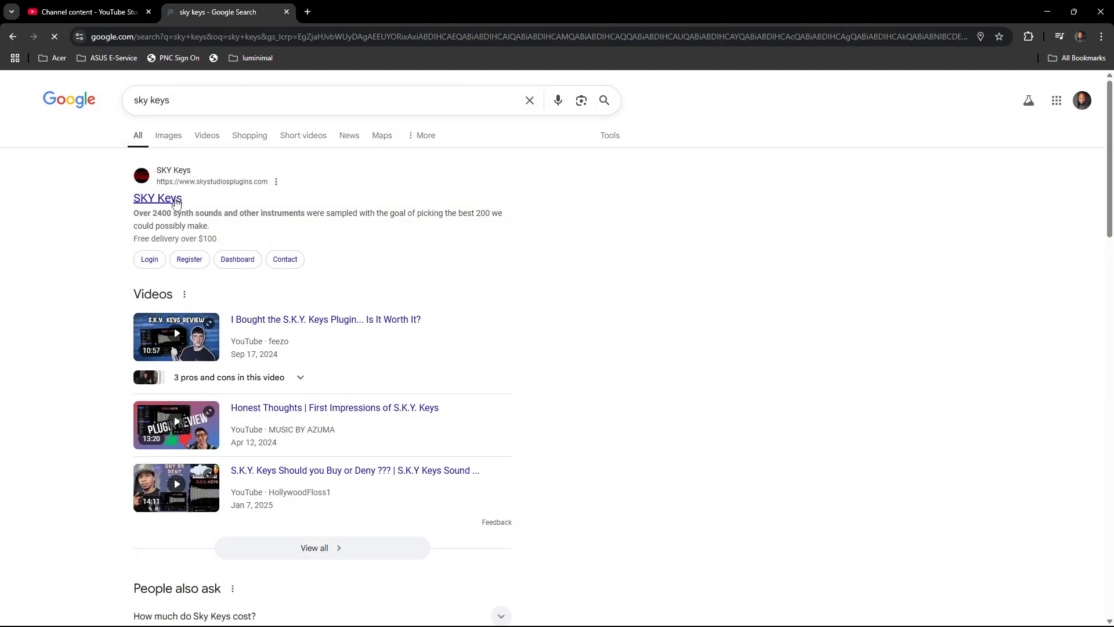
pyautogui.click(173, 198)
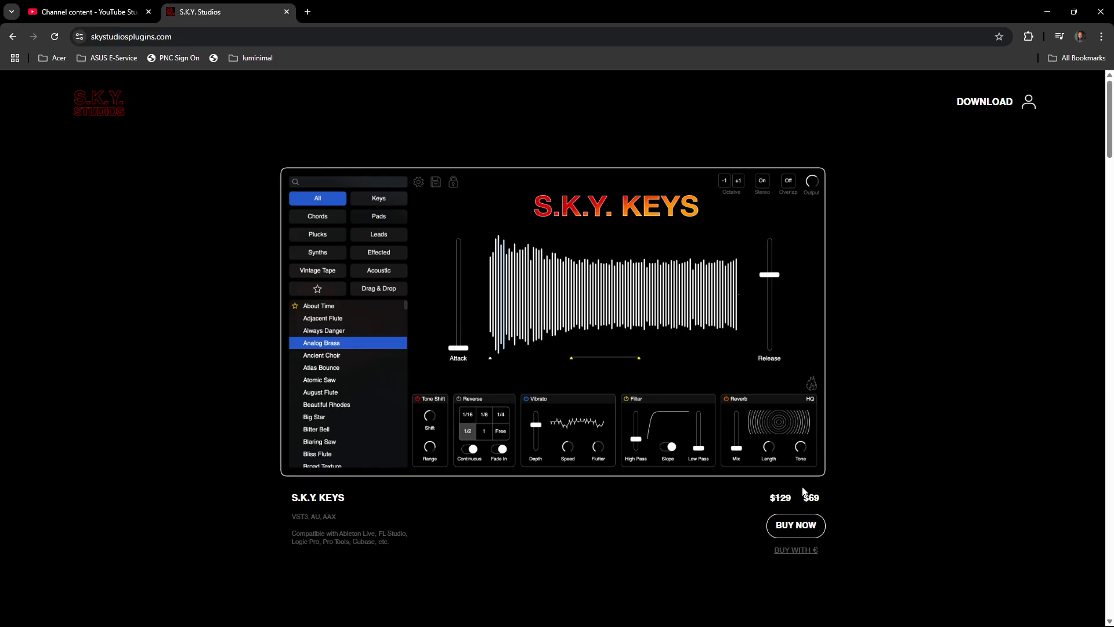
# Look through the S.K.Y. Keys product page from the preset demo back to the purchase section, and switch to OBS
pyautogui.scroll(-15, 804, 492)
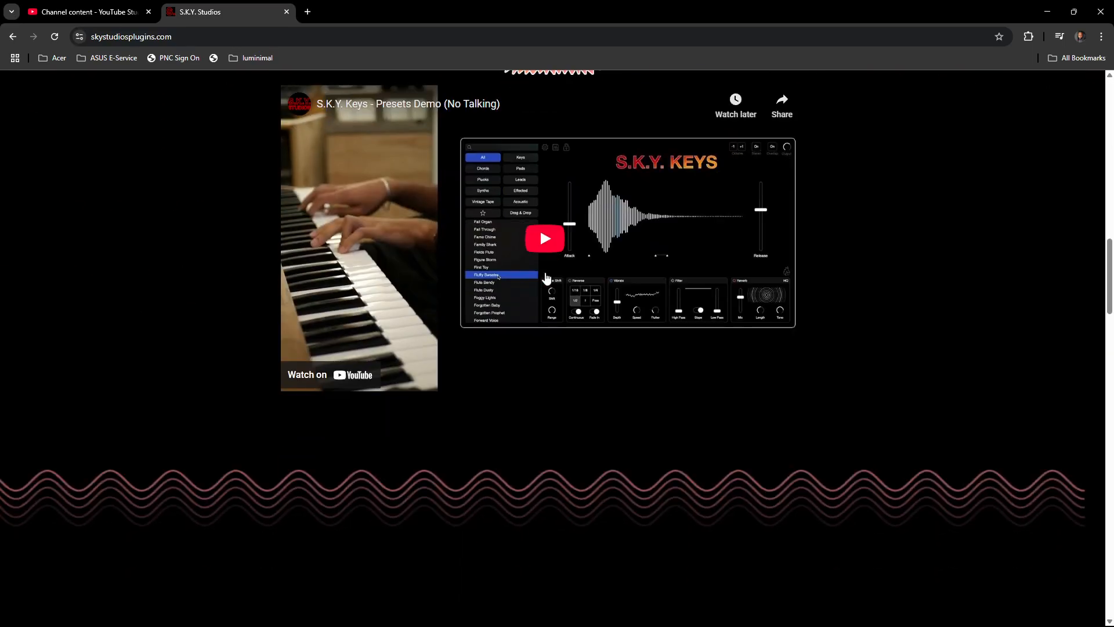
pyautogui.scroll(-8, 545, 278)
pyautogui.scroll(20, 544, 271)
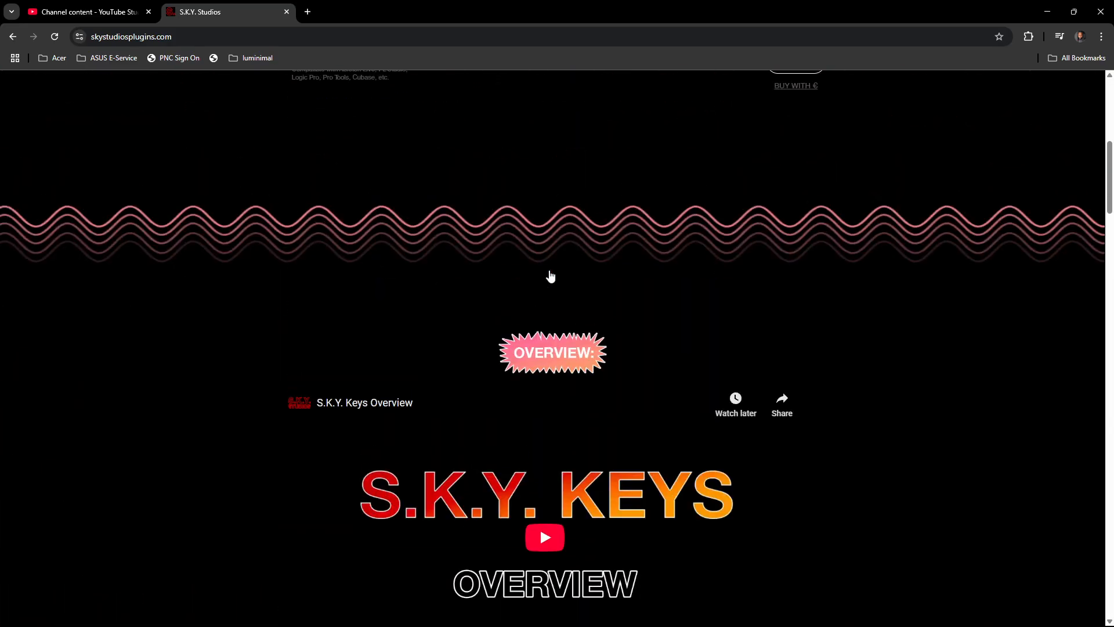
pyautogui.scroll(8, 551, 276)
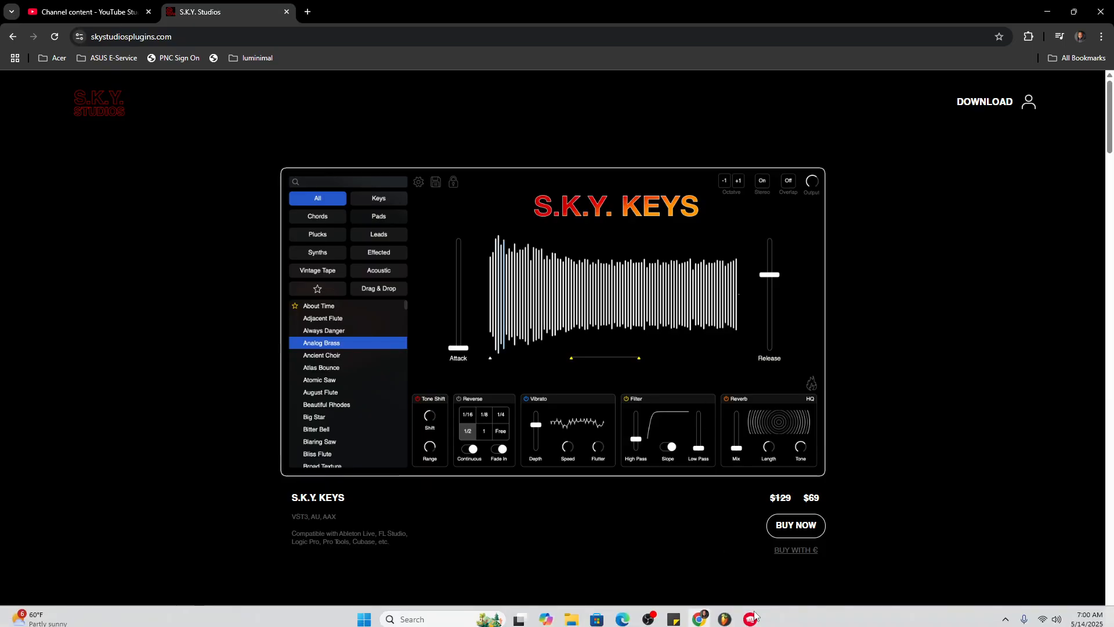
pyautogui.click(649, 613)
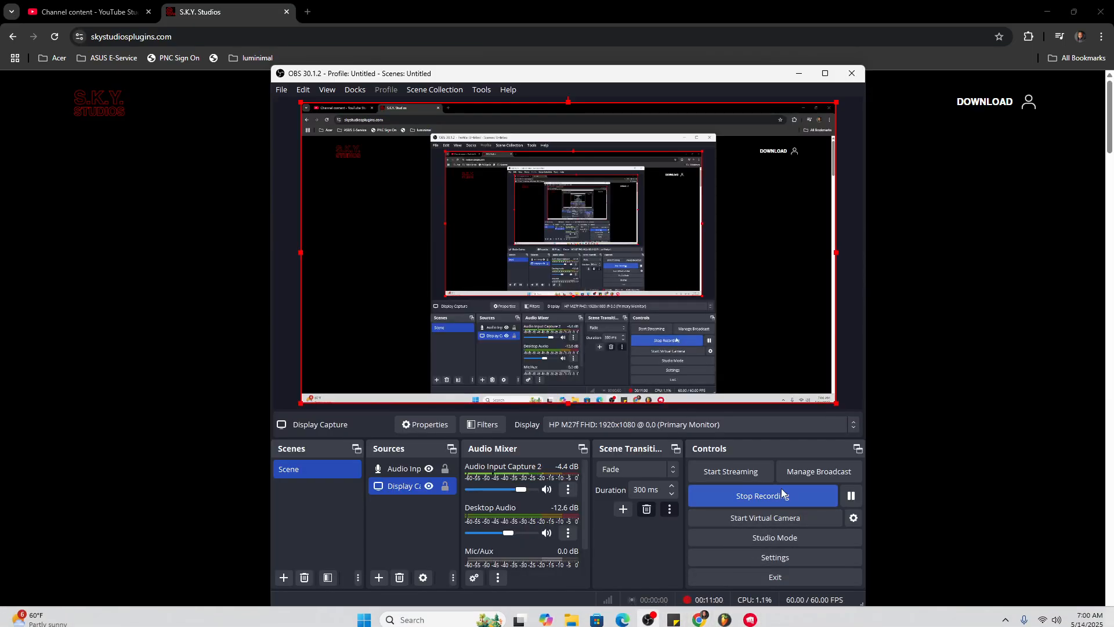